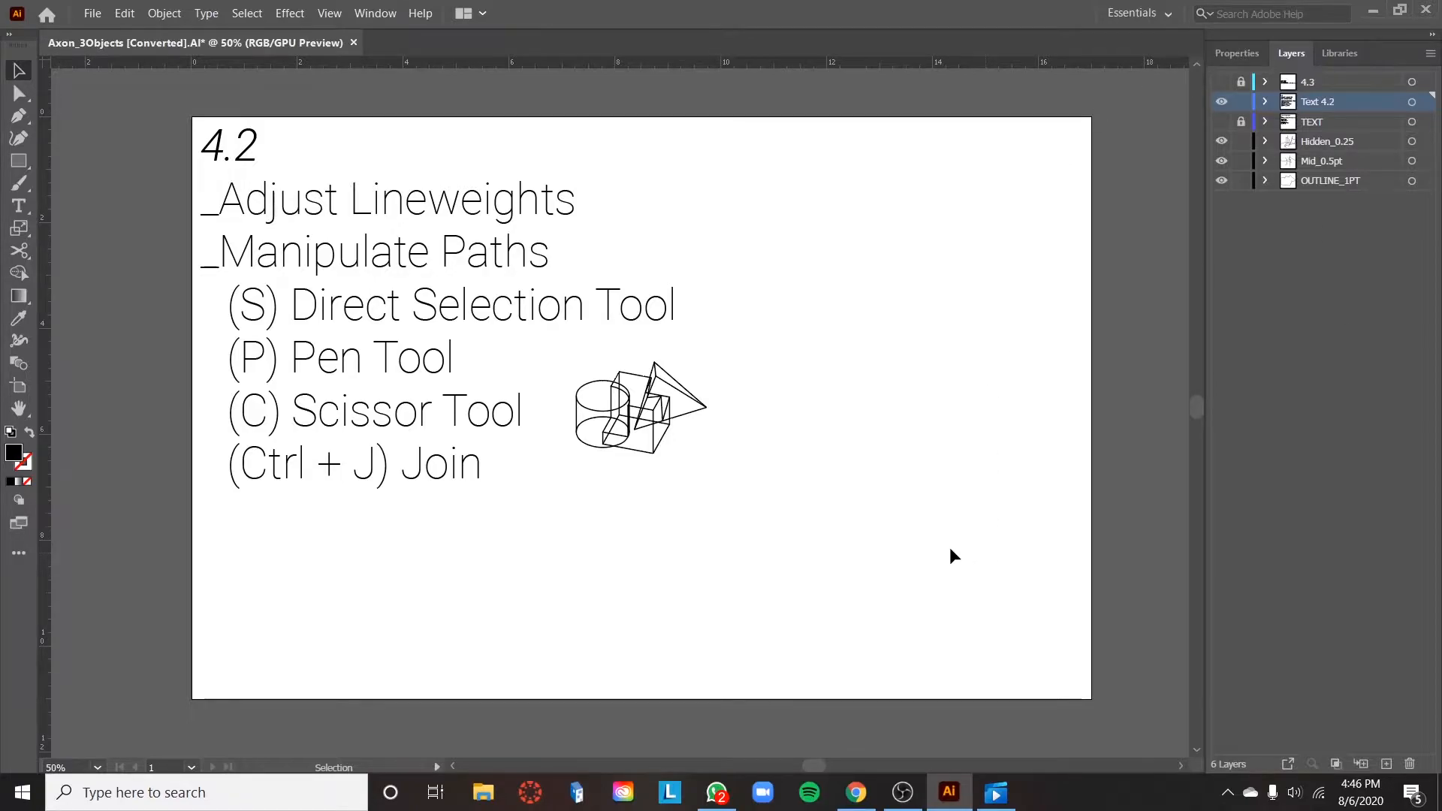
# Step: Hide and lock the Text 4.2 layer
pyautogui.click(341, 327)
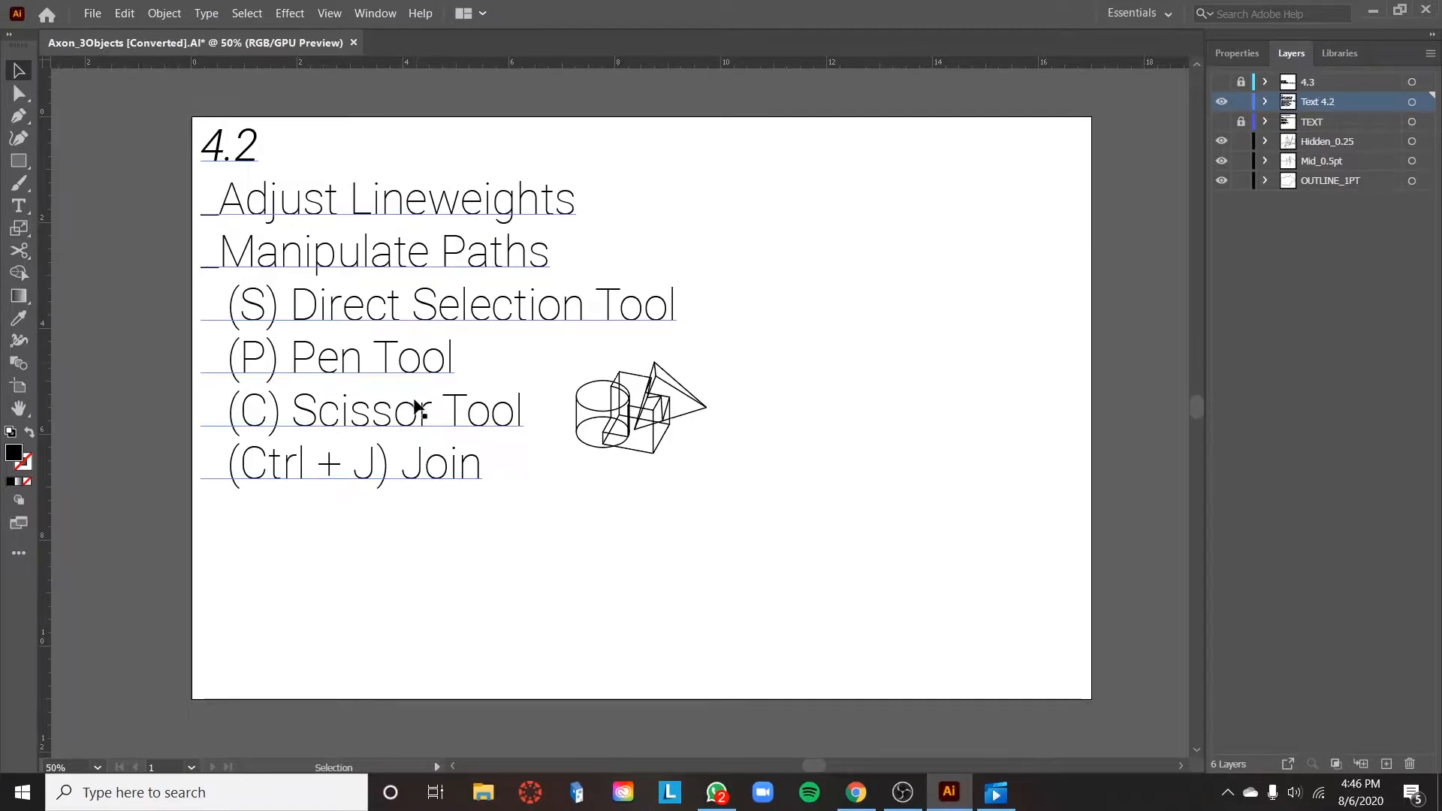
pyautogui.click(497, 599)
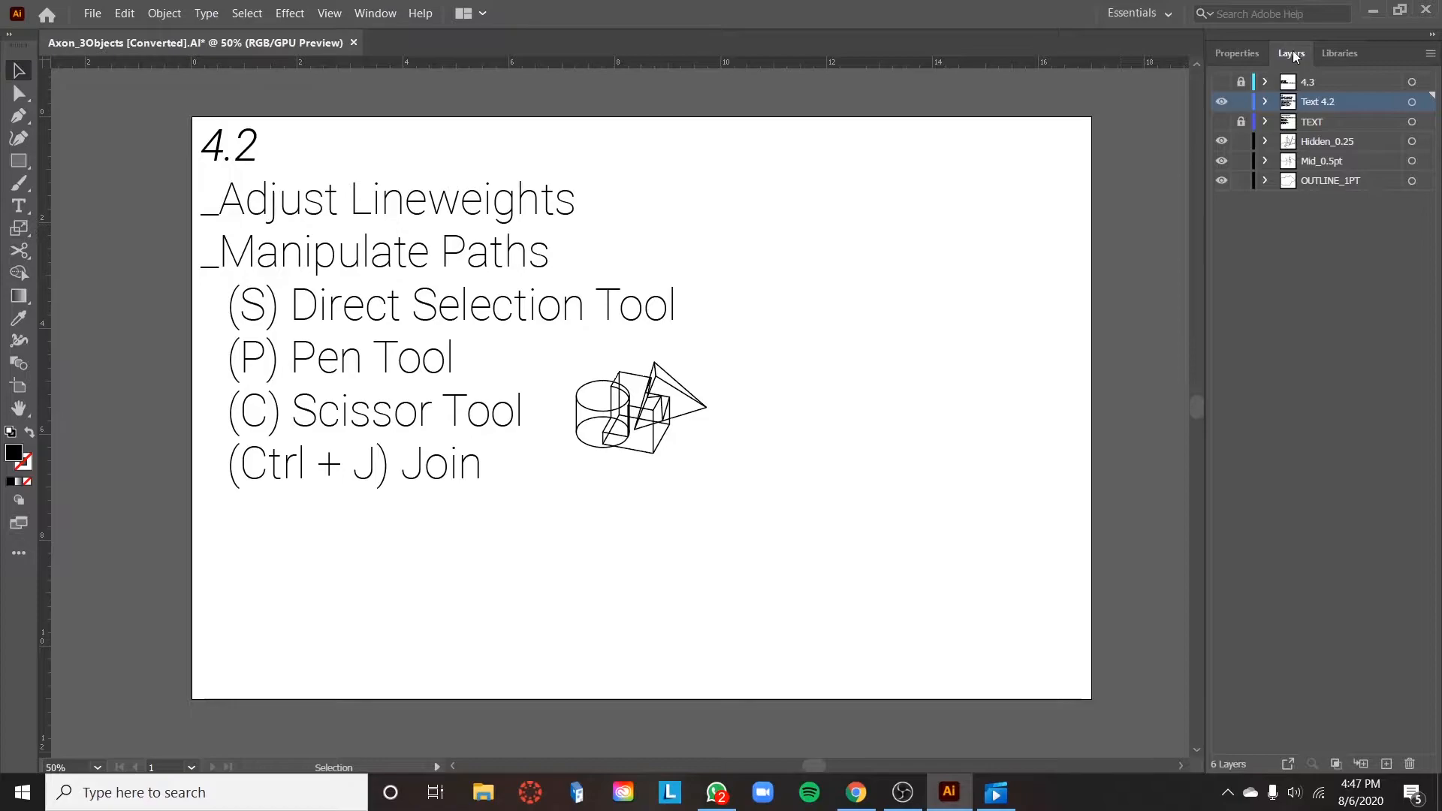
pyautogui.click(1222, 102)
pyautogui.click(1241, 103)
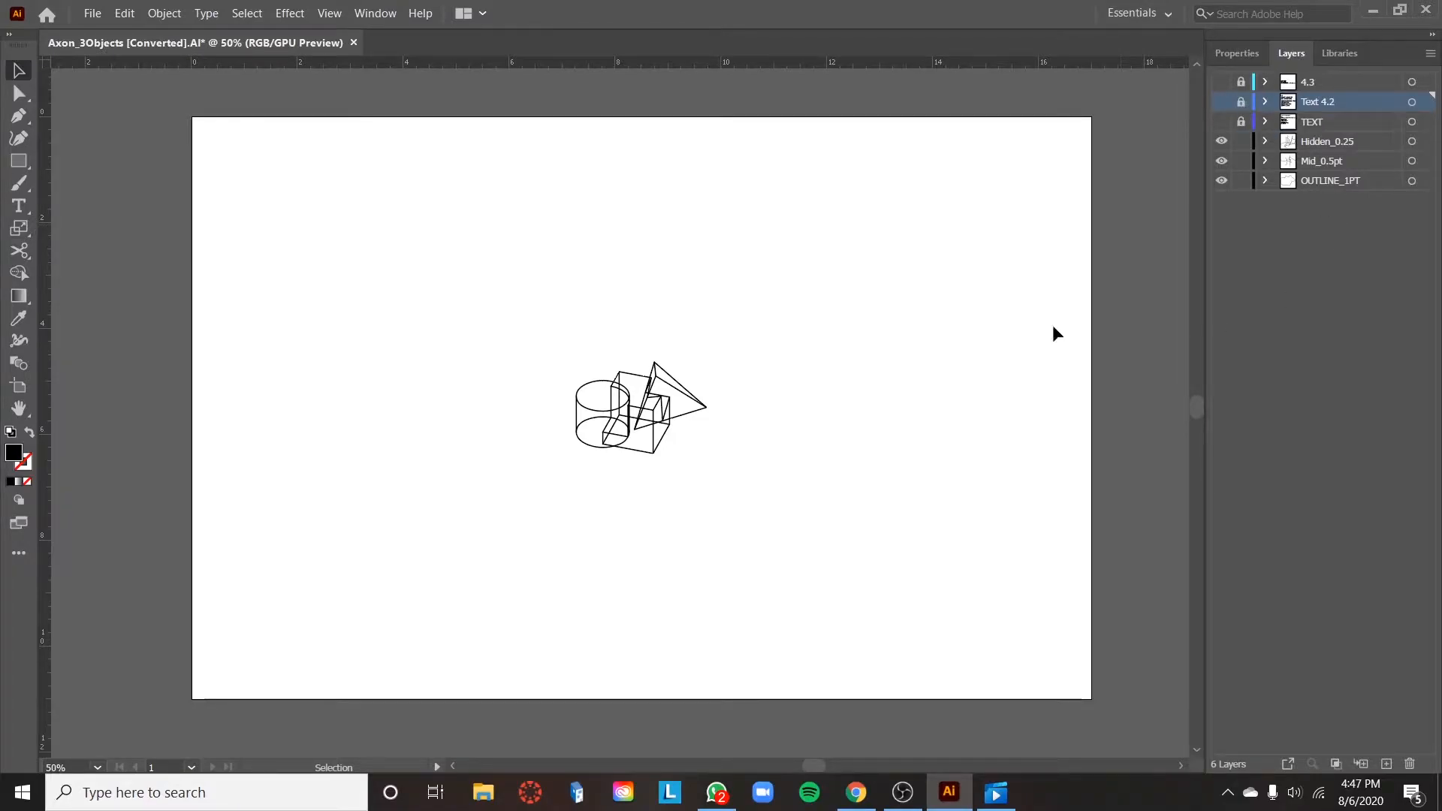
# Step: Reorder the drawing layers so OUTLINE_1PT comes first, followed by Mid_0.5pt and Hidden_0.25
pyautogui.click(1363, 182)
pyautogui.moveTo(1353, 179); pyautogui.dragTo(1354, 141)
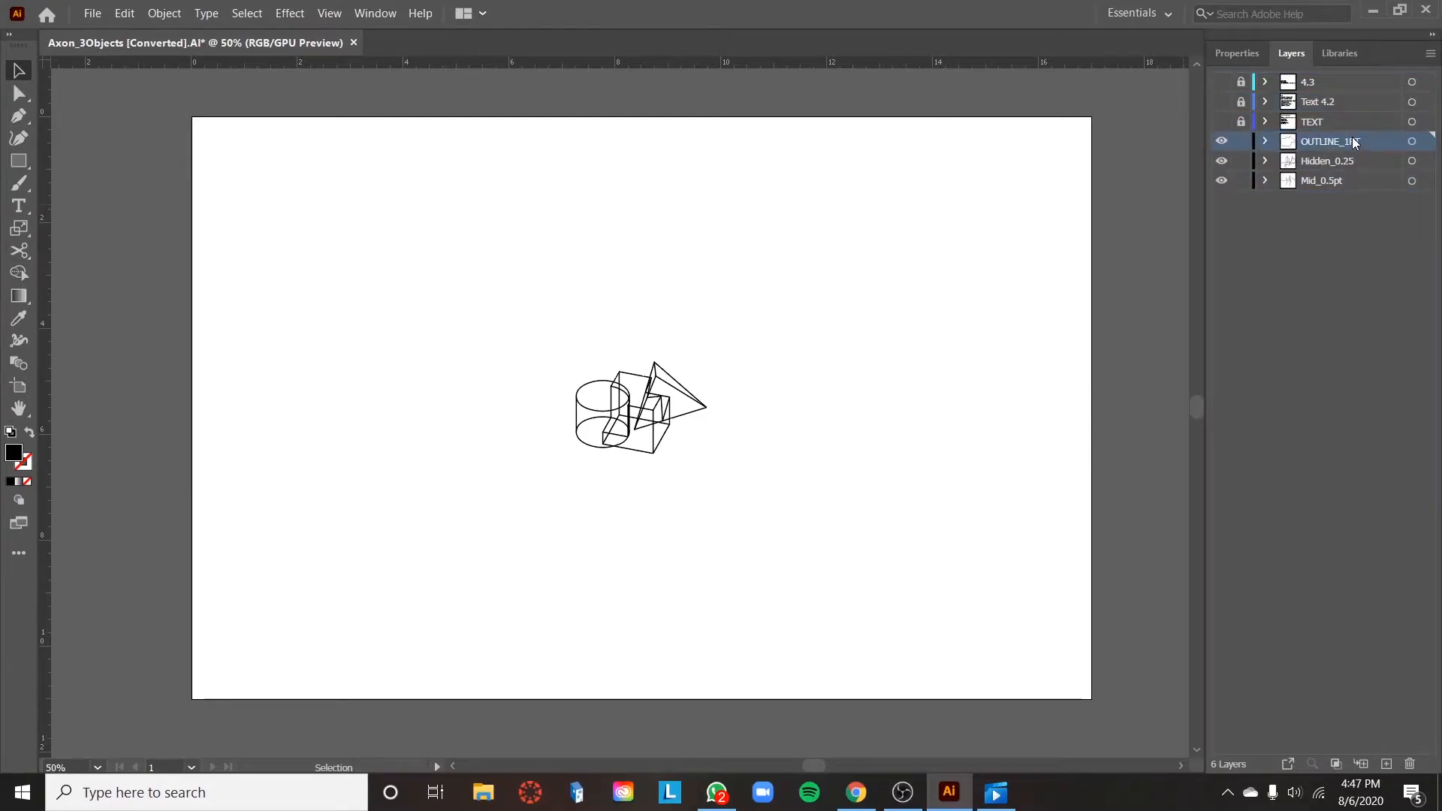
pyautogui.click(1327, 182)
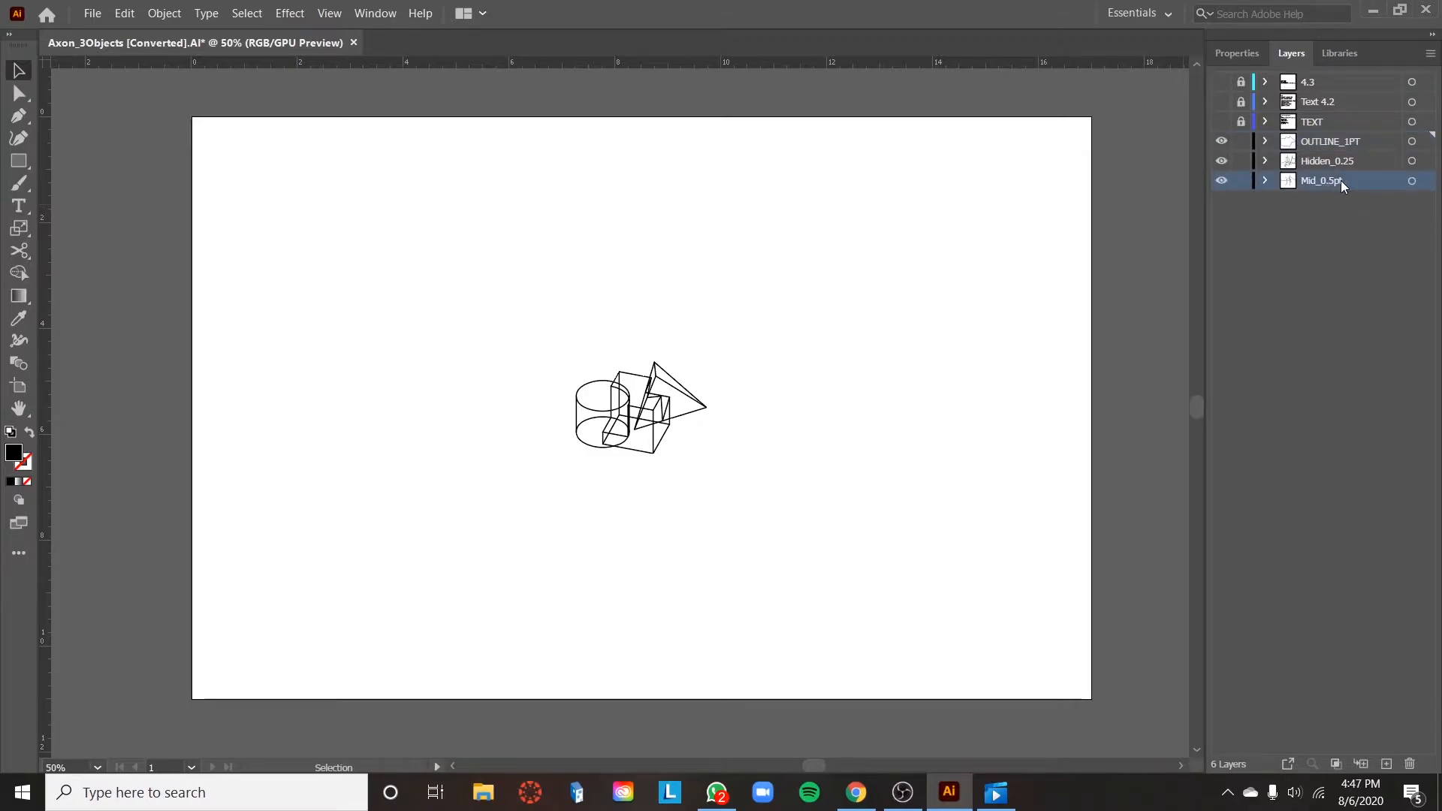
pyautogui.moveTo(1342, 181); pyautogui.dragTo(1343, 160)
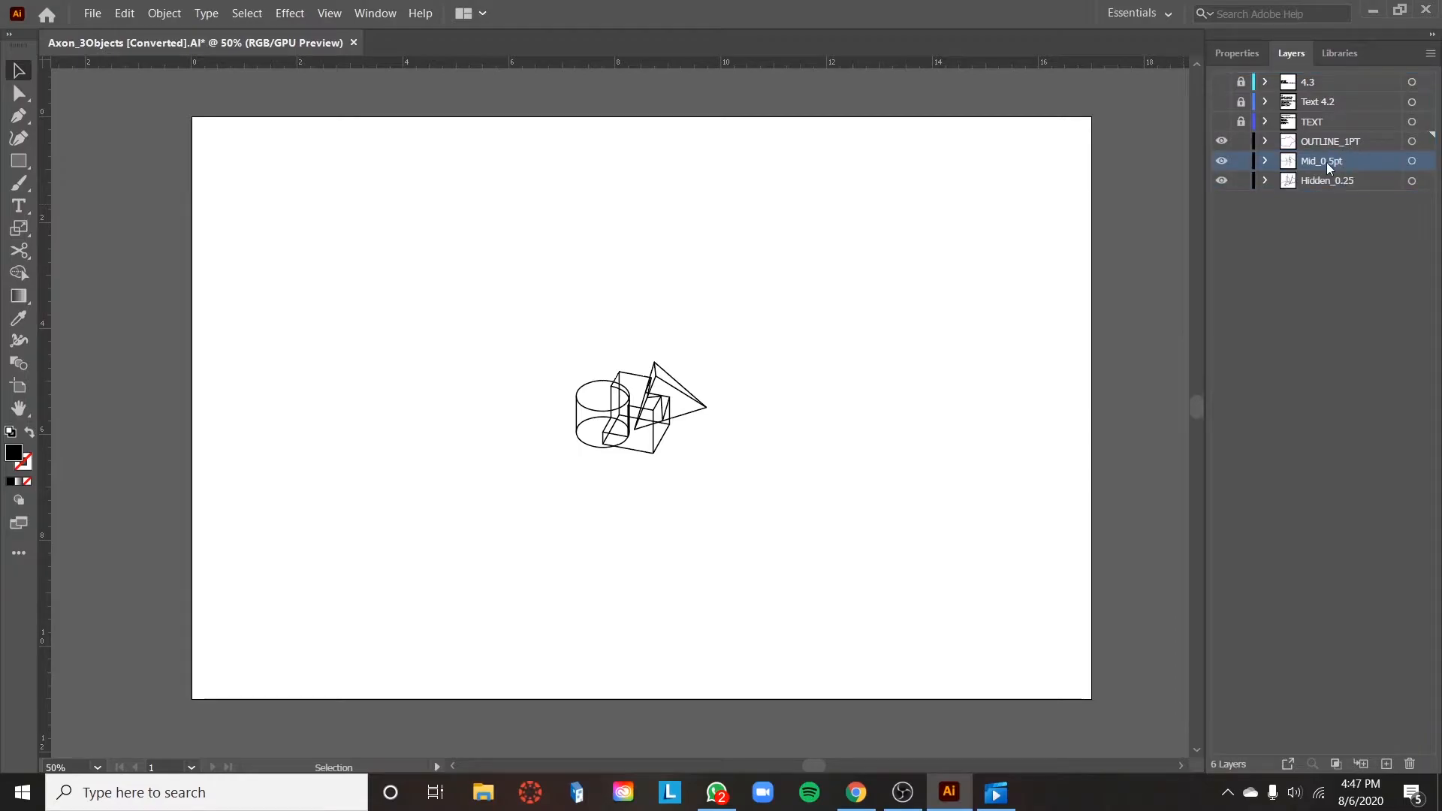
pyautogui.doubleClick(1325, 163)
pyautogui.click(1333, 224)
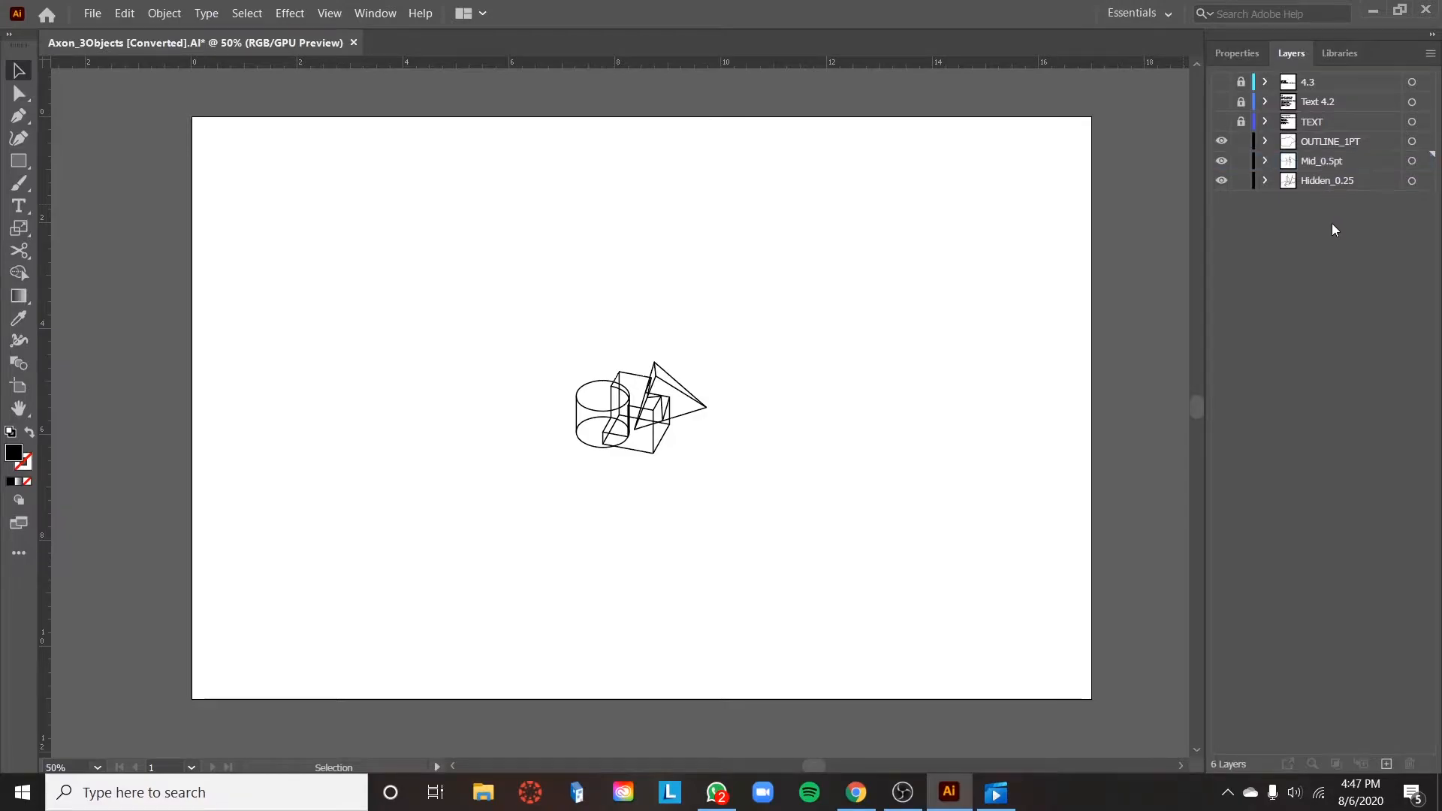
# Step: Select all artwork on the OUTLINE_1PT layer and check its stroke weight
pyautogui.click(1413, 143)
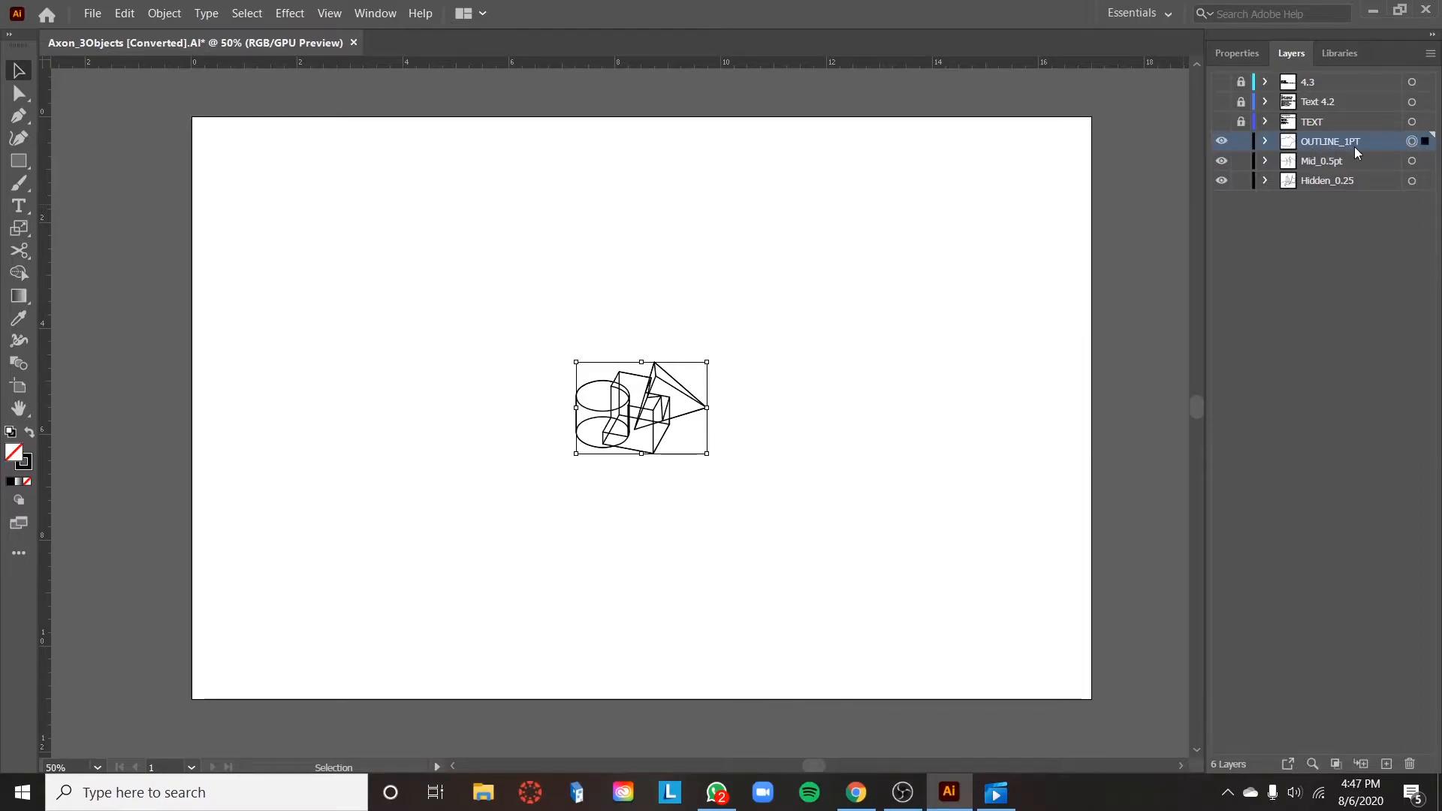
pyautogui.click(1267, 141)
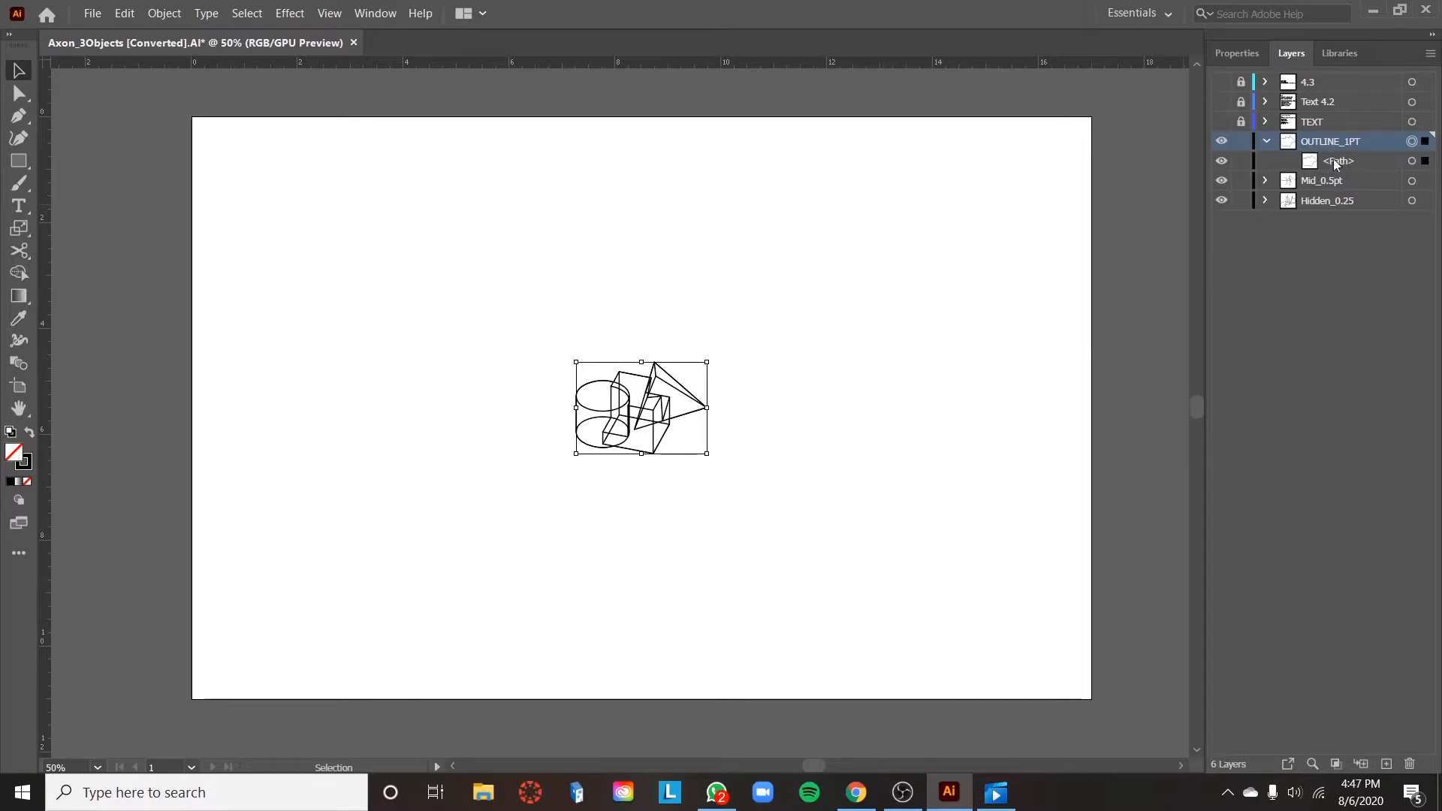
pyautogui.click(1245, 58)
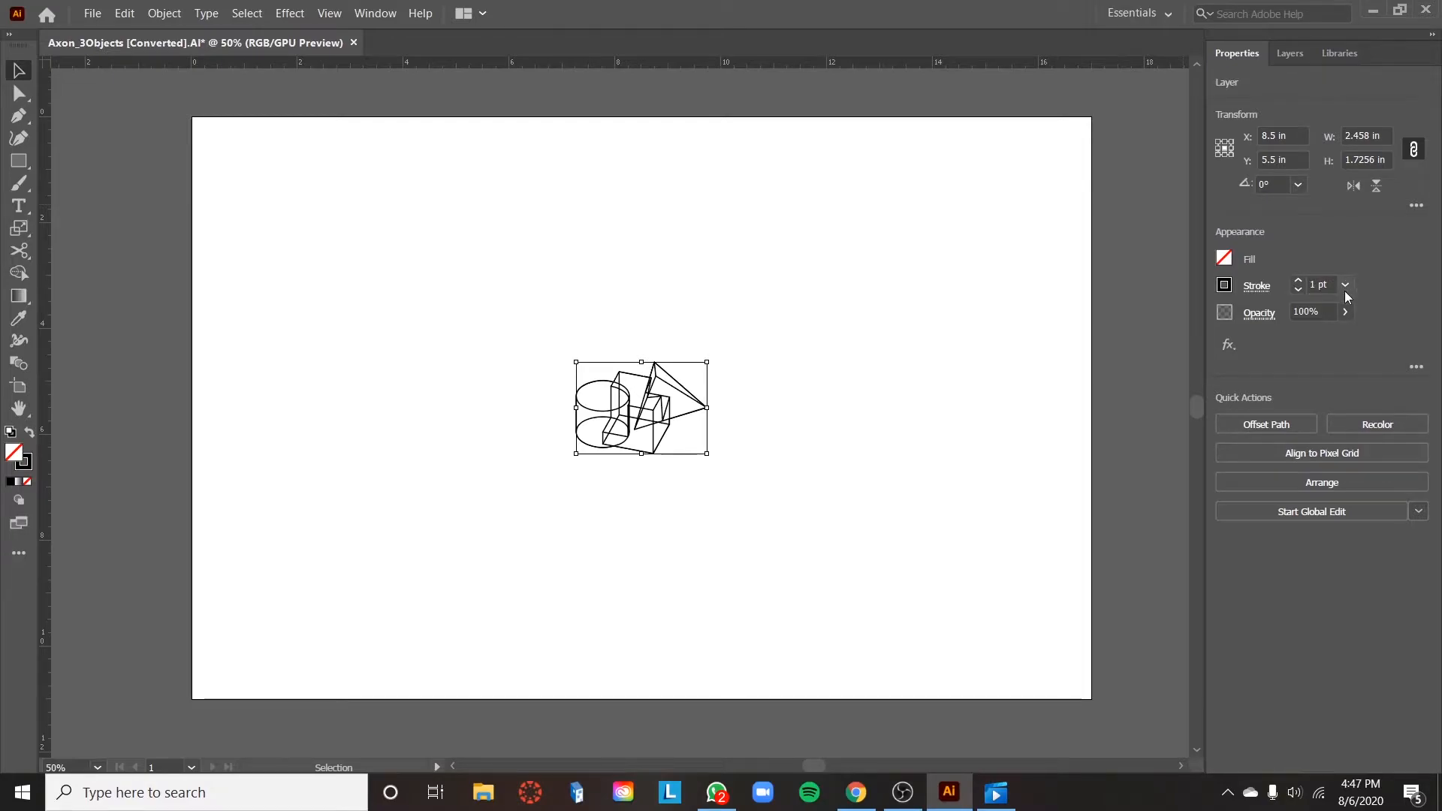
# Step: Set the stroke weight of all paths on the Mid_0.5pt layer to 0.5 pt
pyautogui.click(1289, 58)
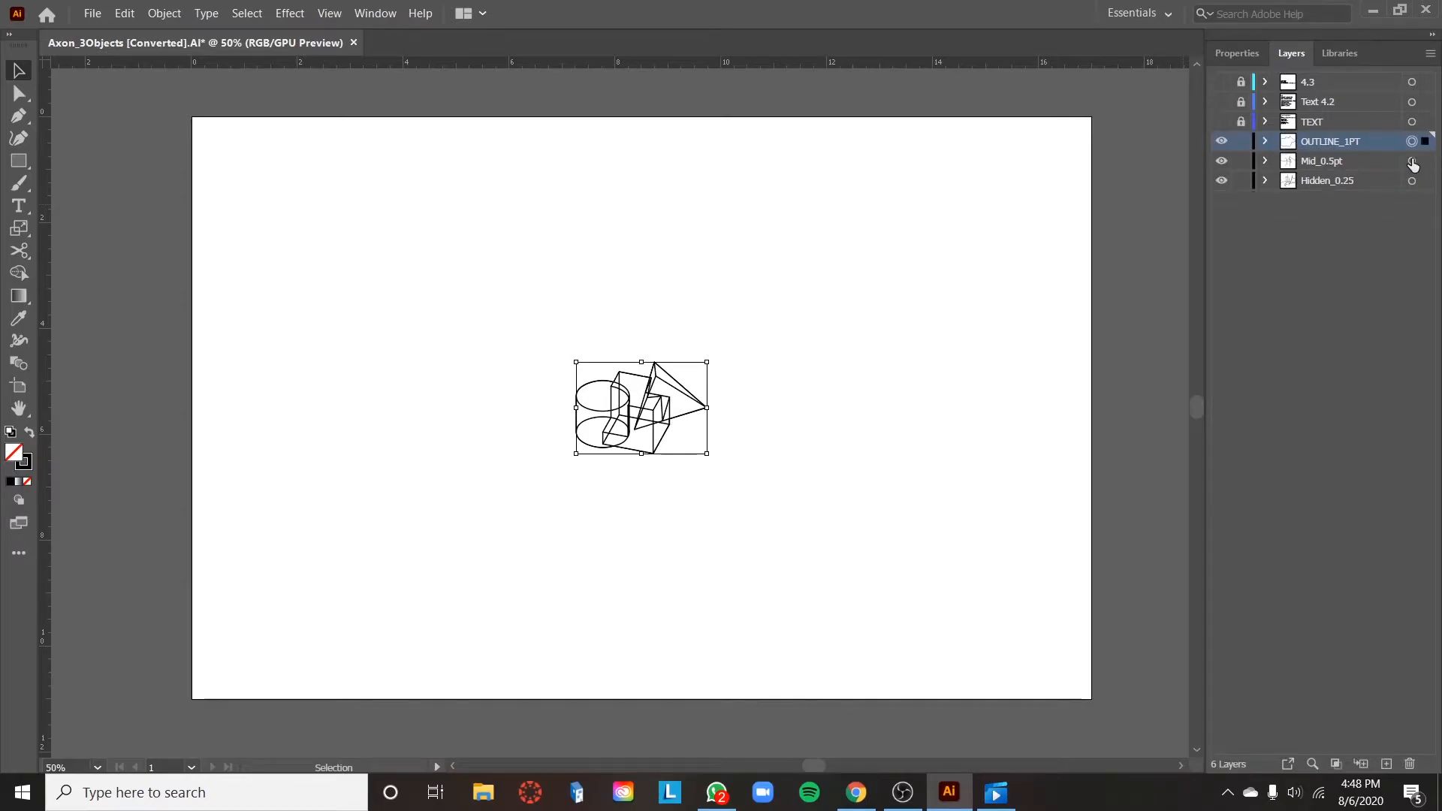
pyautogui.click(1413, 160)
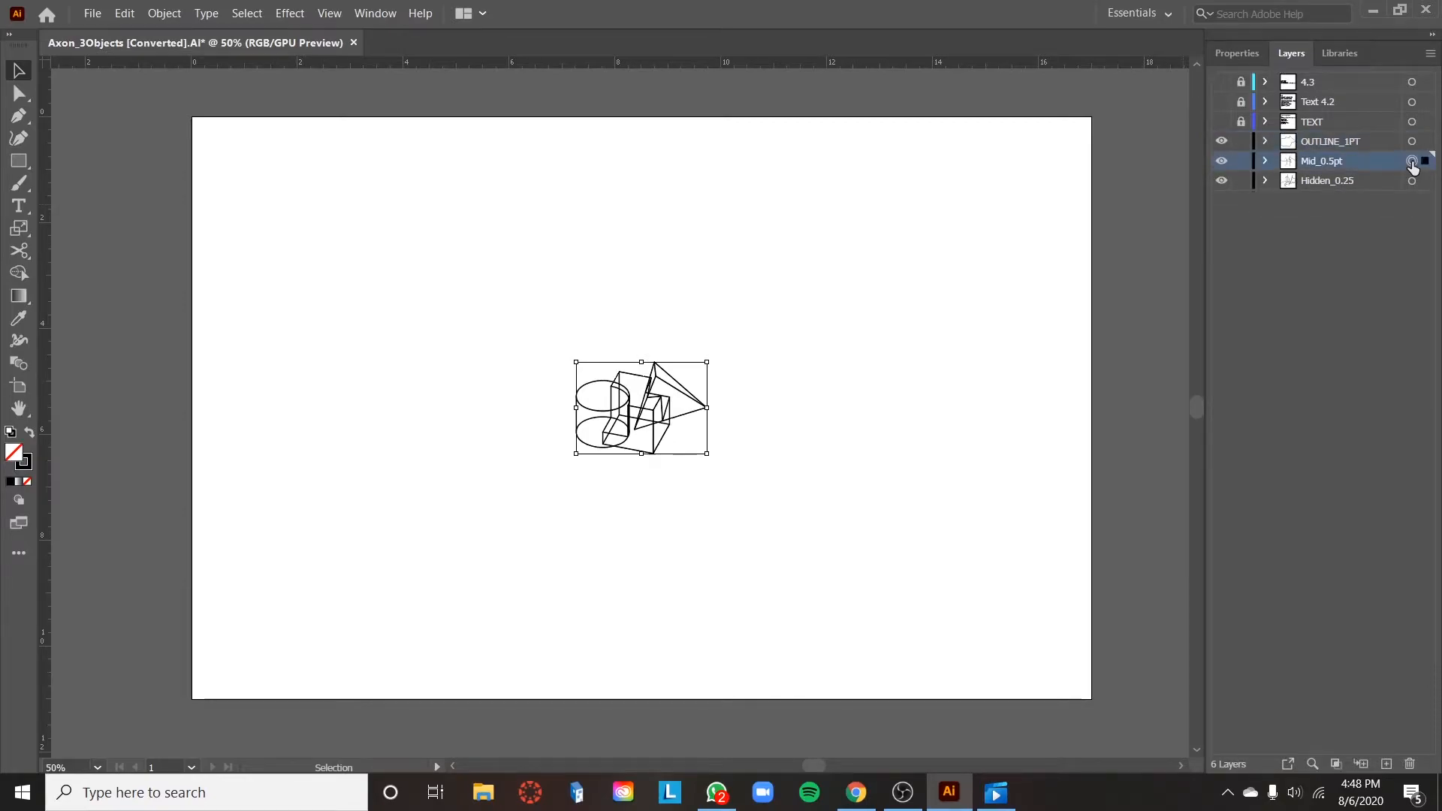
pyautogui.click(1264, 161)
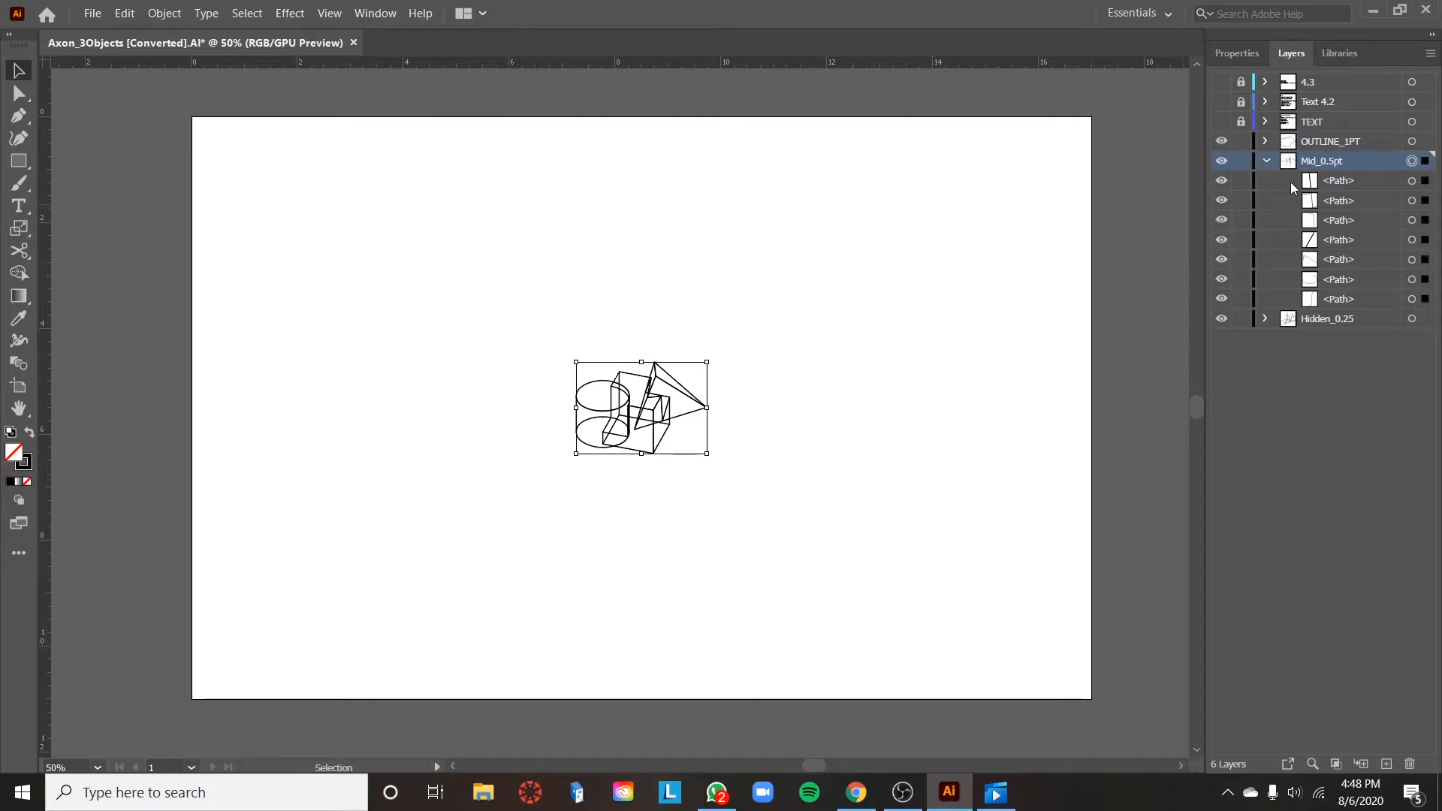
pyautogui.click(1240, 57)
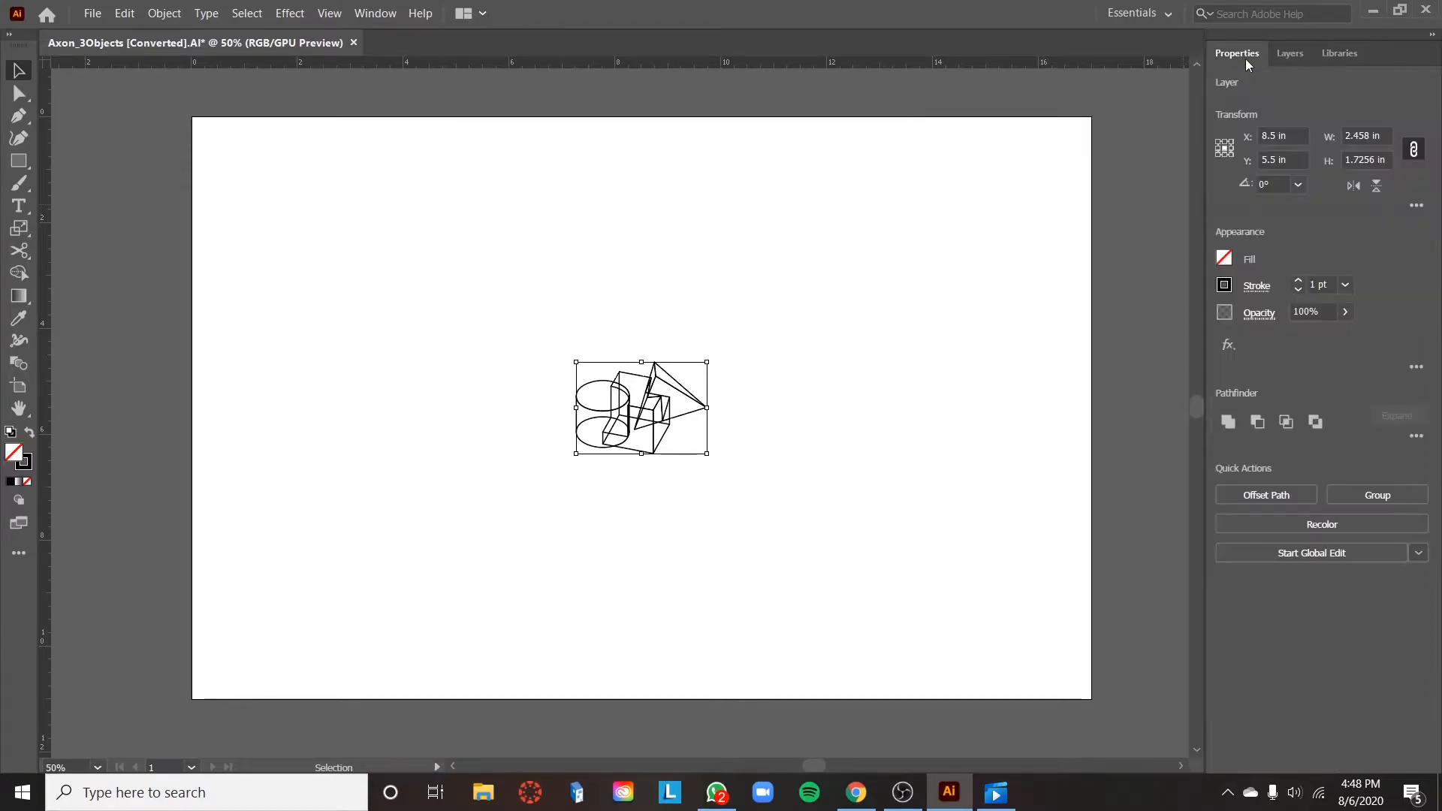
pyautogui.click(1347, 284)
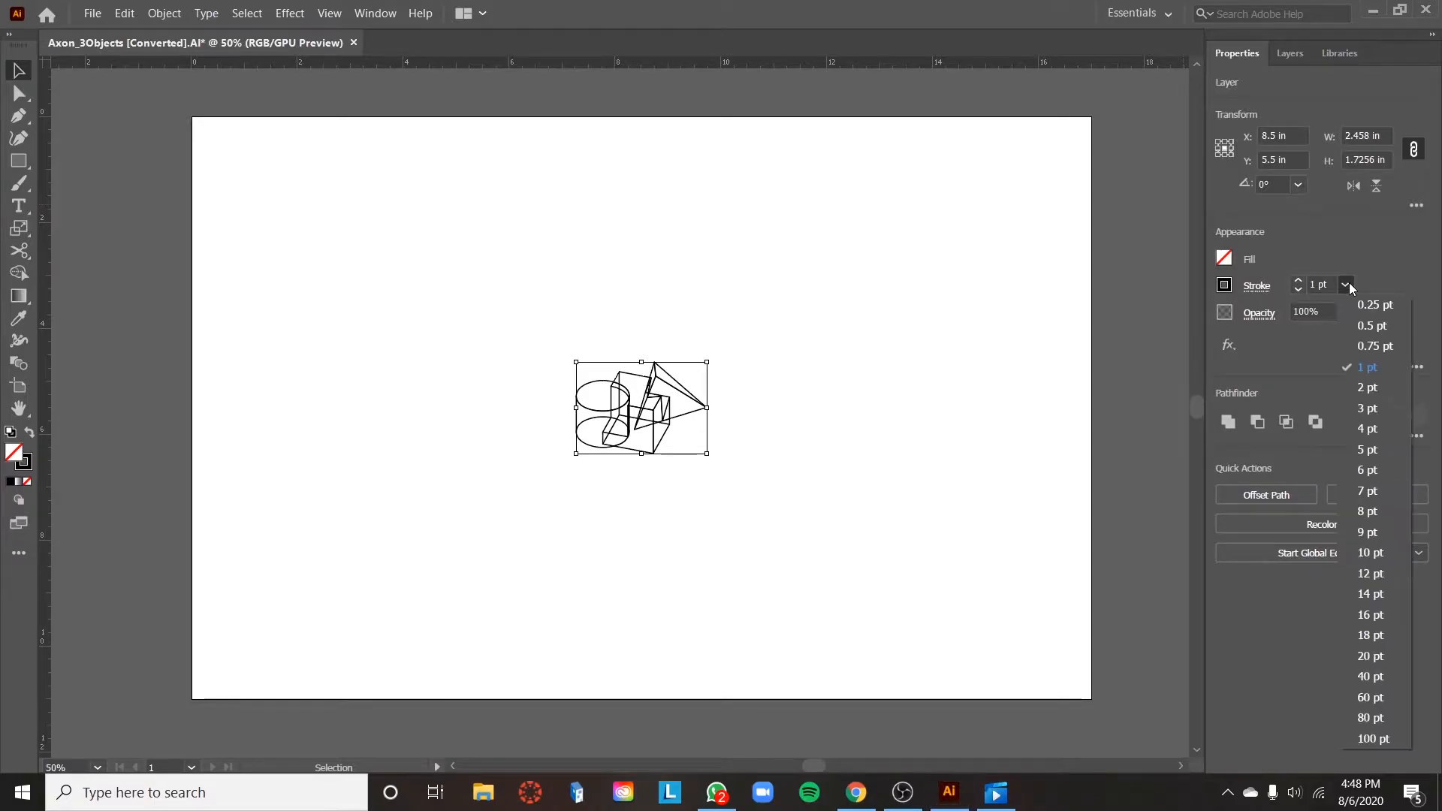
pyautogui.click(1349, 327)
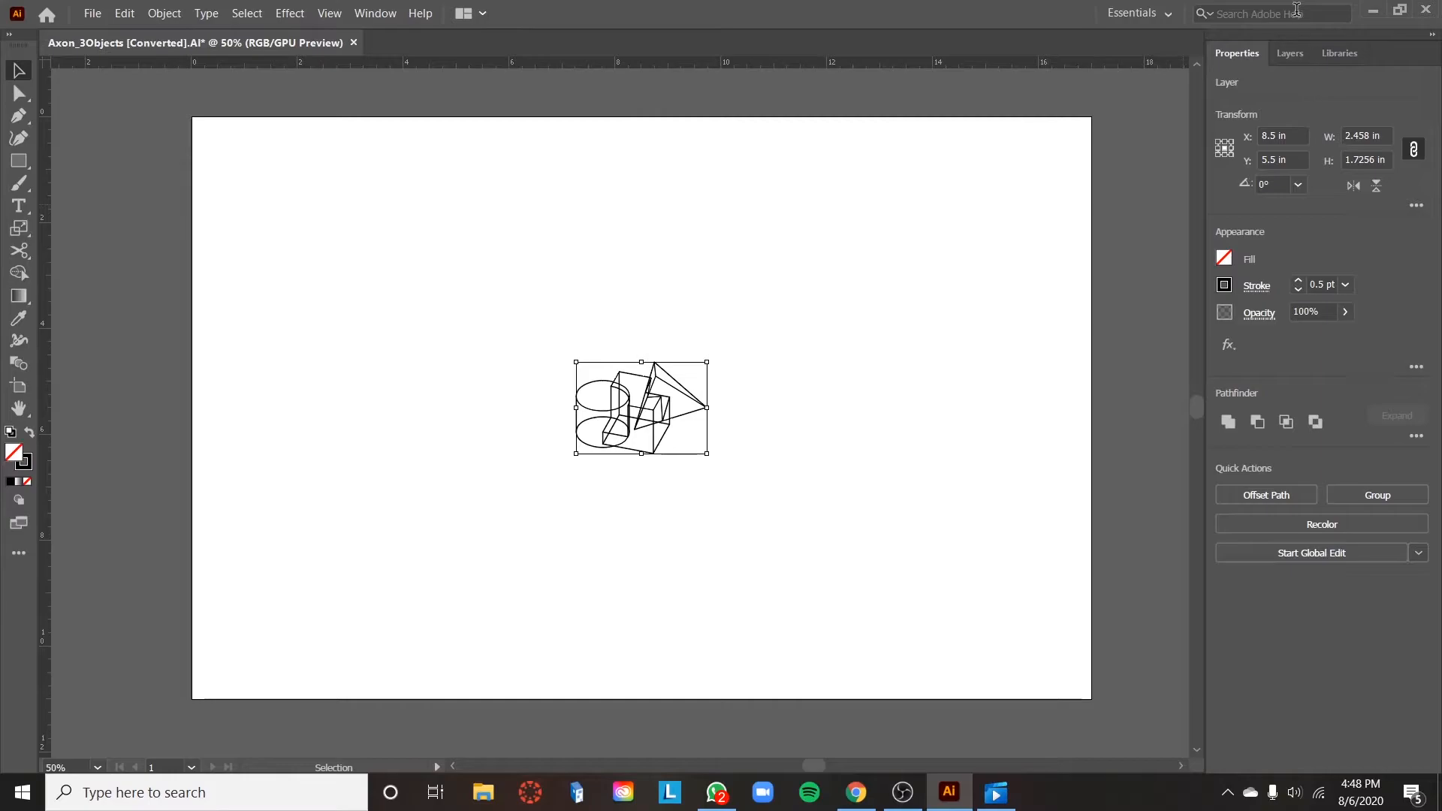
pyautogui.click(1290, 54)
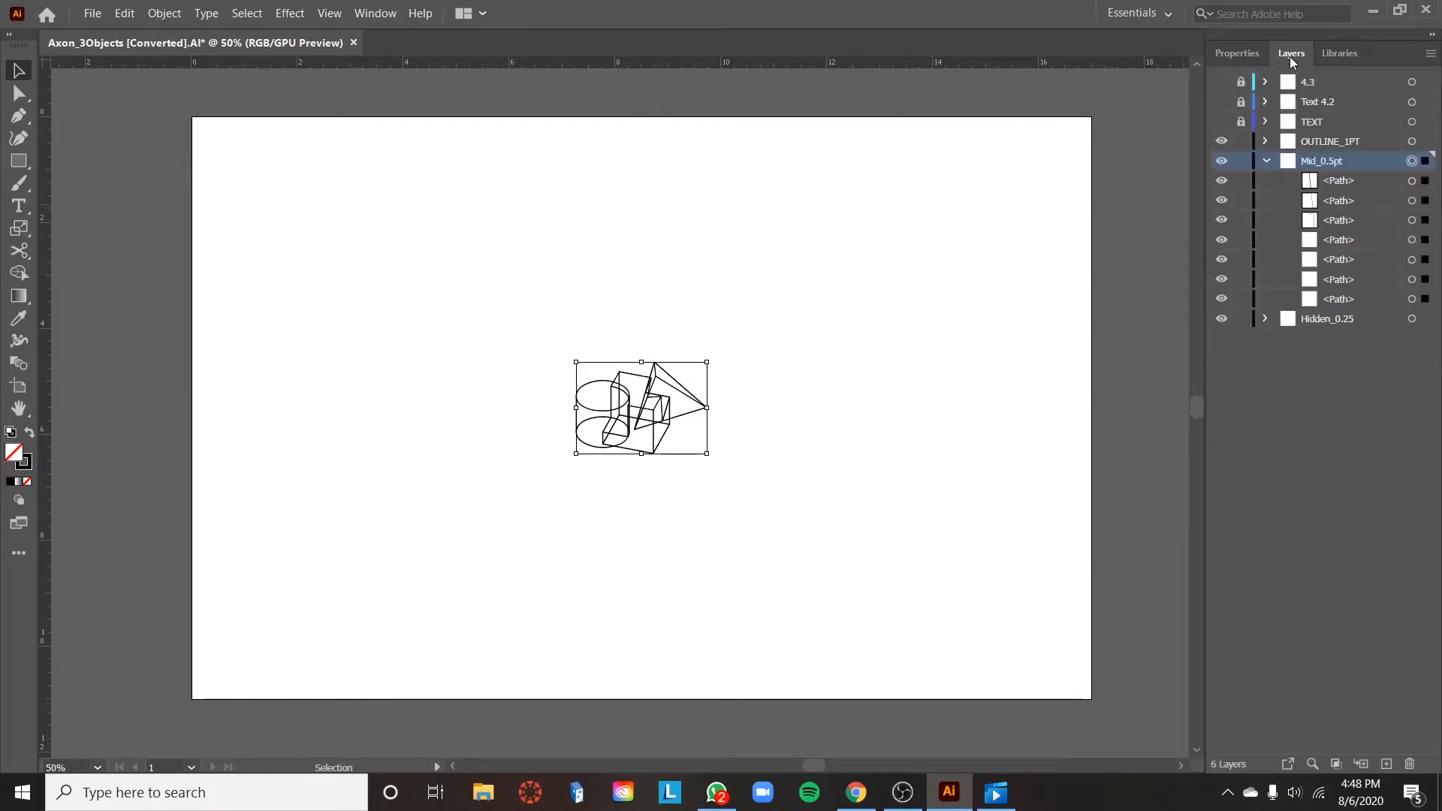
pyautogui.click(1266, 161)
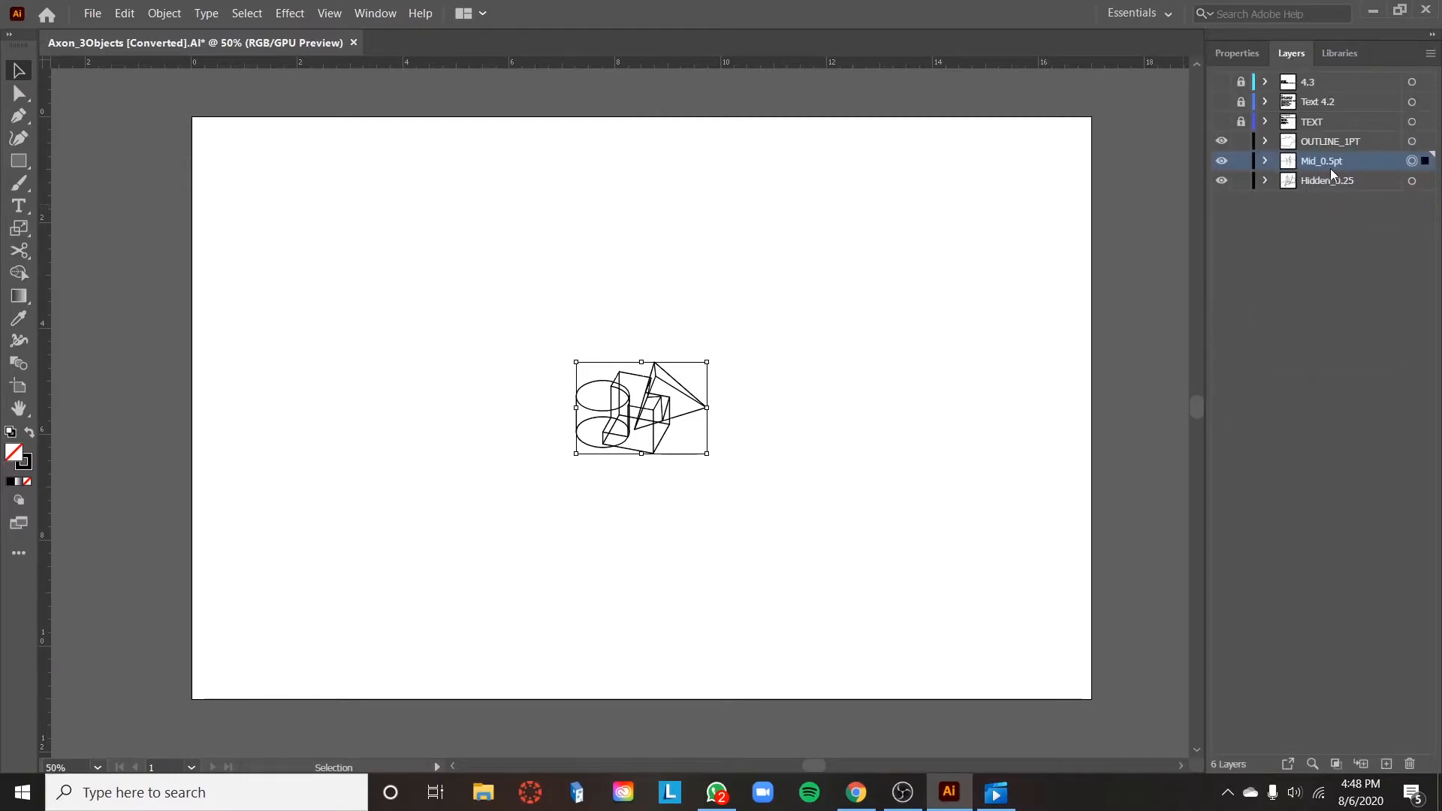
# Step: Set the stroke weight of all paths on the Hidden_0.25 layer to 0.25 pt
pyautogui.click(1413, 181)
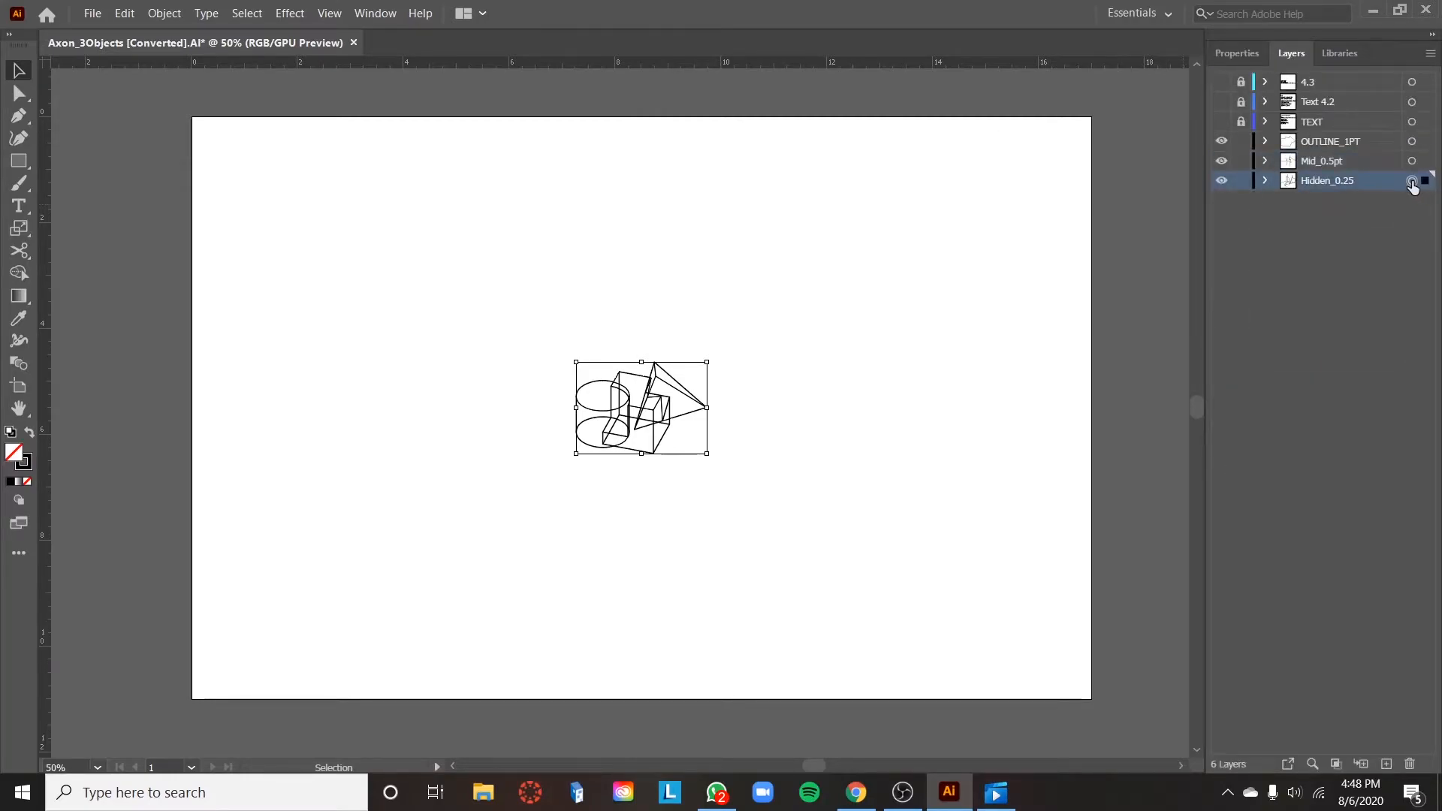
pyautogui.click(1240, 53)
pyautogui.click(1345, 287)
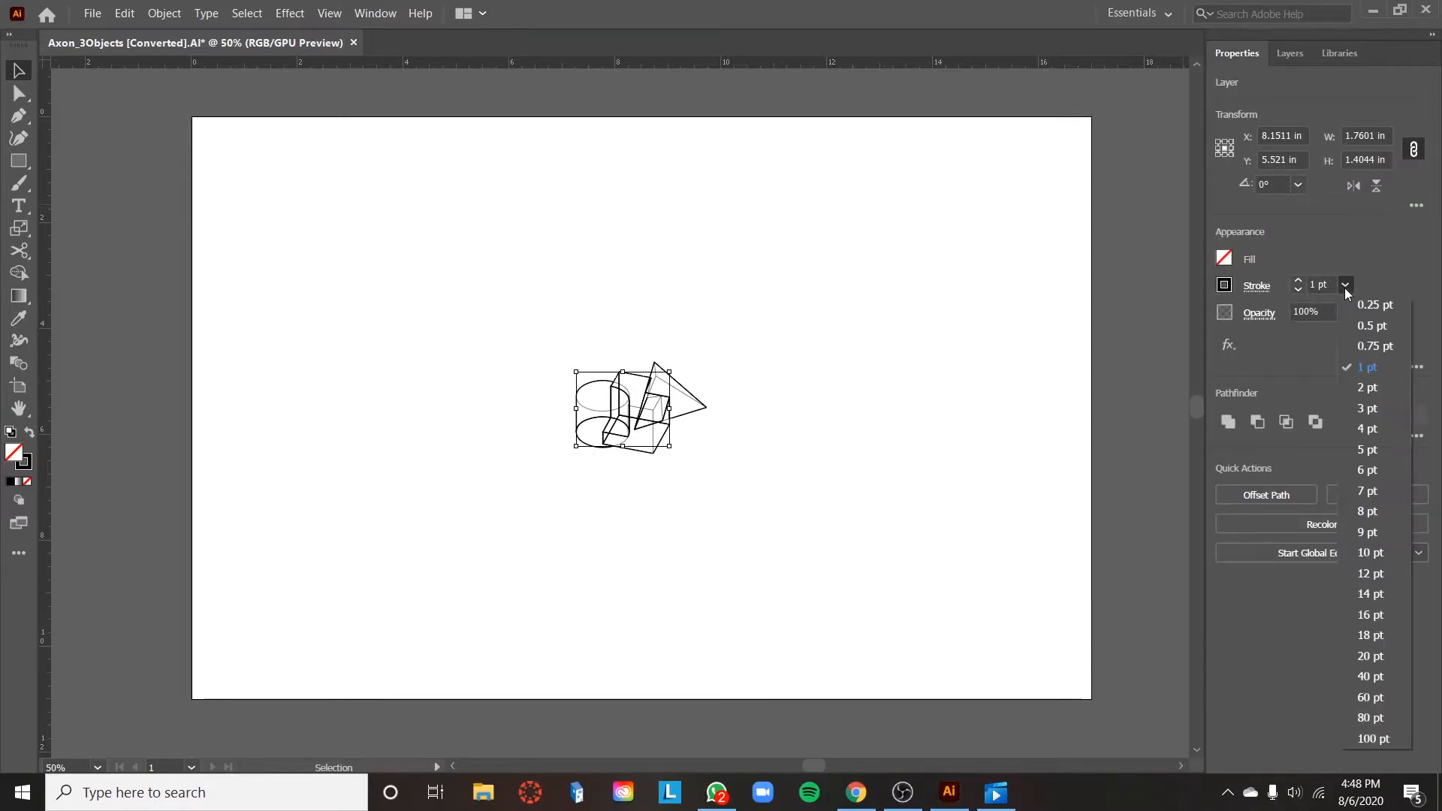
pyautogui.click(1352, 300)
pyautogui.click(885, 368)
# Step: Lock the OUTLINE_1PT and Mid_0.5pt layers, leaving Hidden_0.25 editable
pyautogui.moveTo(796, 305); pyautogui.dragTo(466, 499)
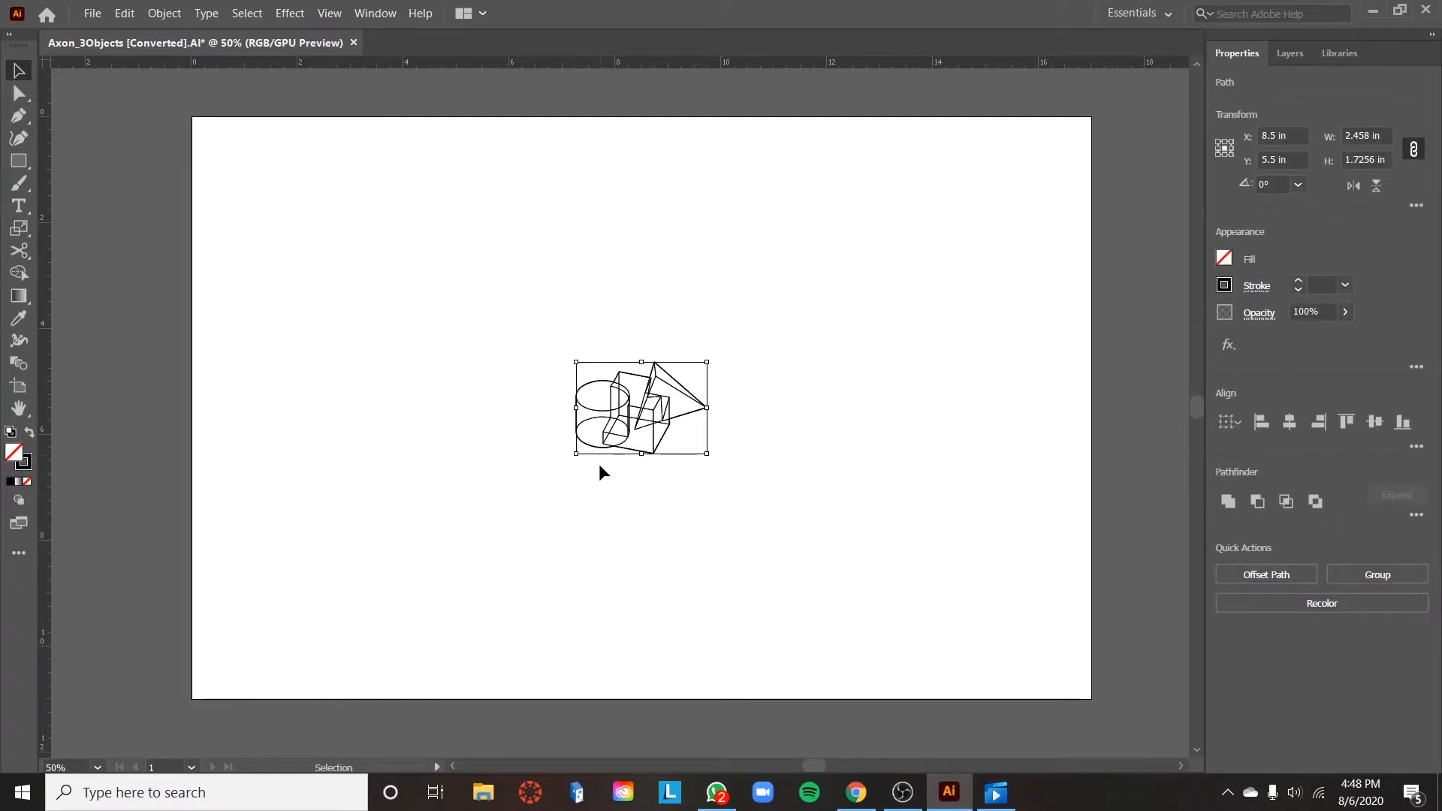
pyautogui.press('z')
pyautogui.moveTo(593, 482); pyautogui.dragTo(837, 506)
pyautogui.press('h')
pyautogui.press('v')
pyautogui.click(130, 258)
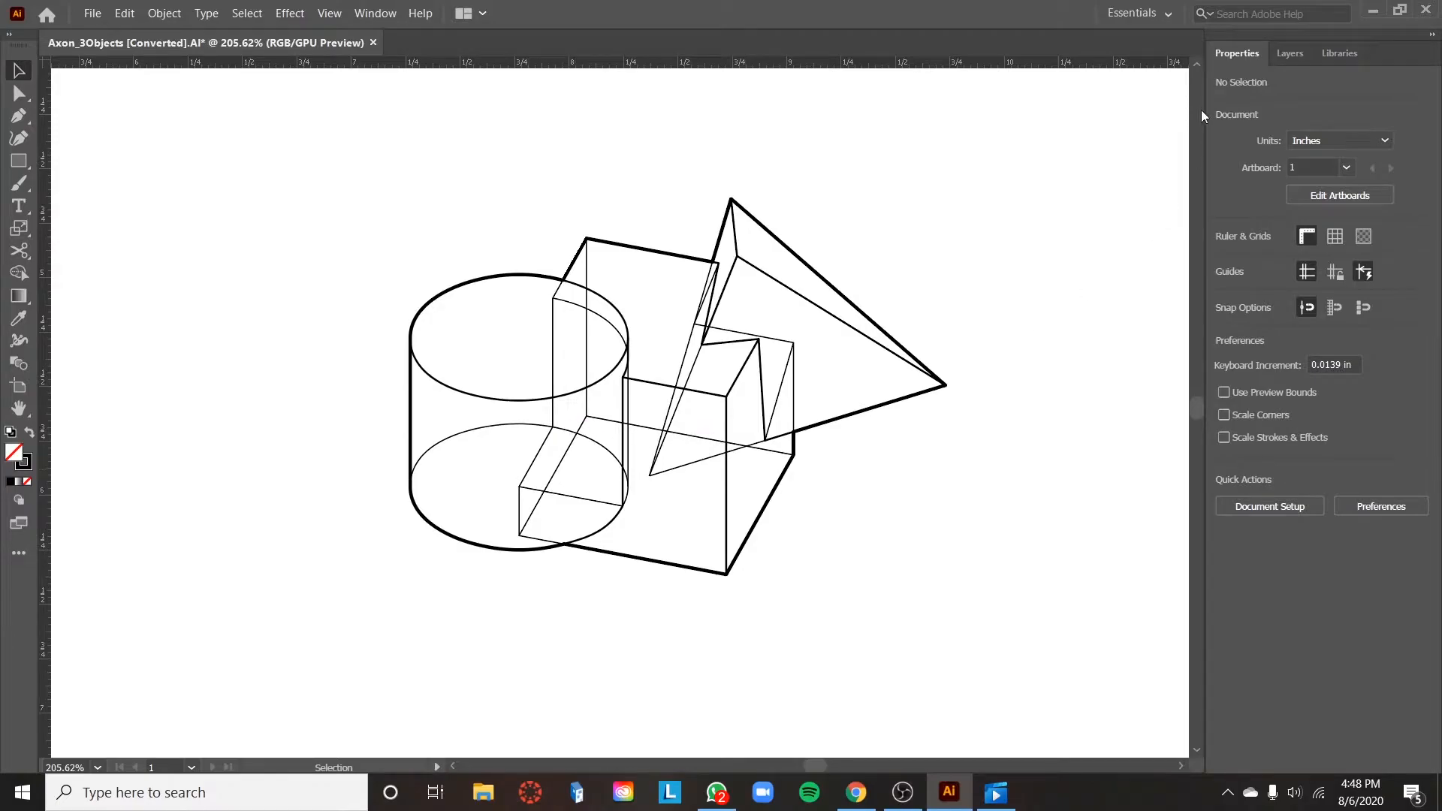
pyautogui.click(1287, 53)
pyautogui.click(1241, 142)
pyautogui.click(1241, 161)
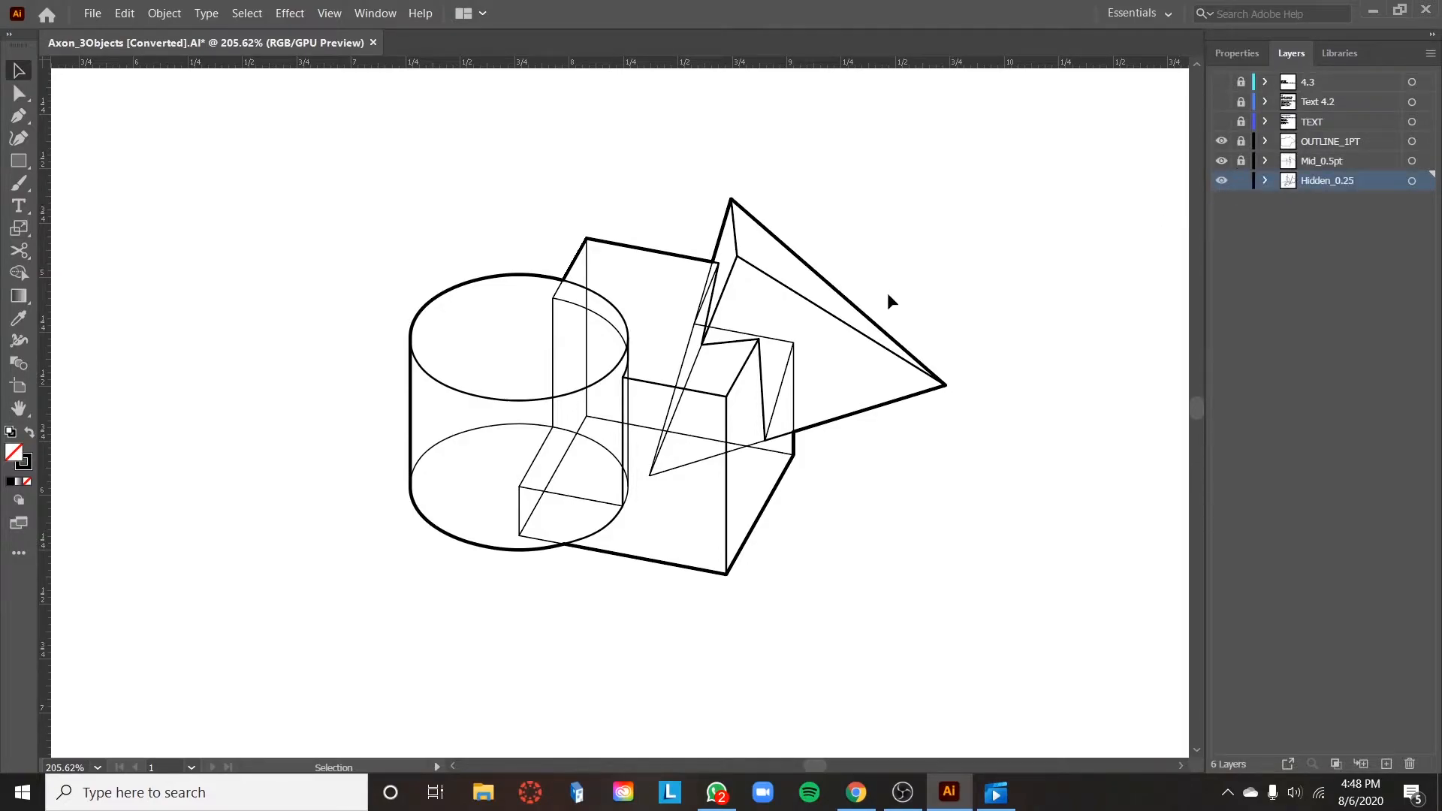
# Step: Turn the strokes of all paths on the Hidden_0.25 layer into dashed lines with the default 12 pt dash
pyautogui.click(1412, 181)
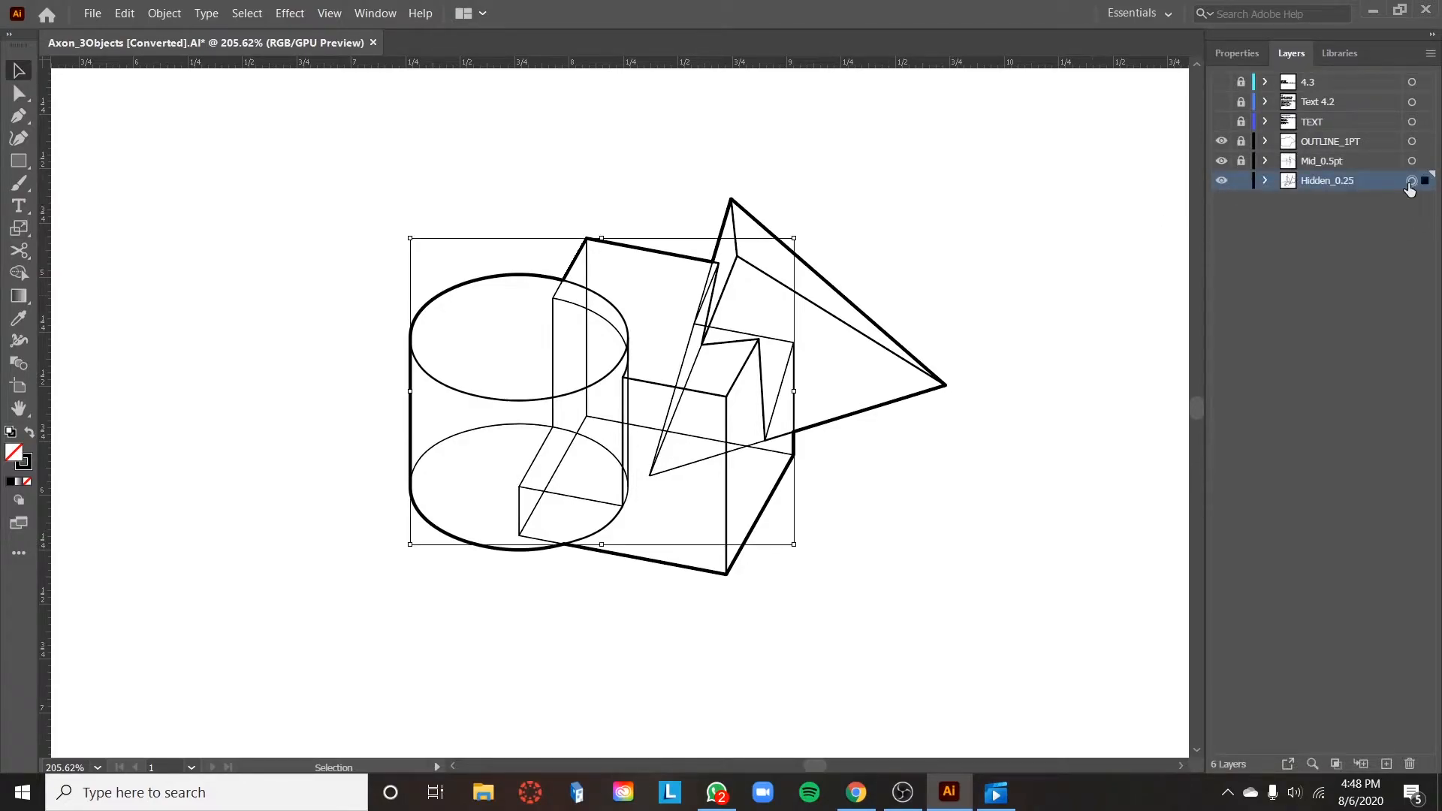
pyautogui.click(1224, 56)
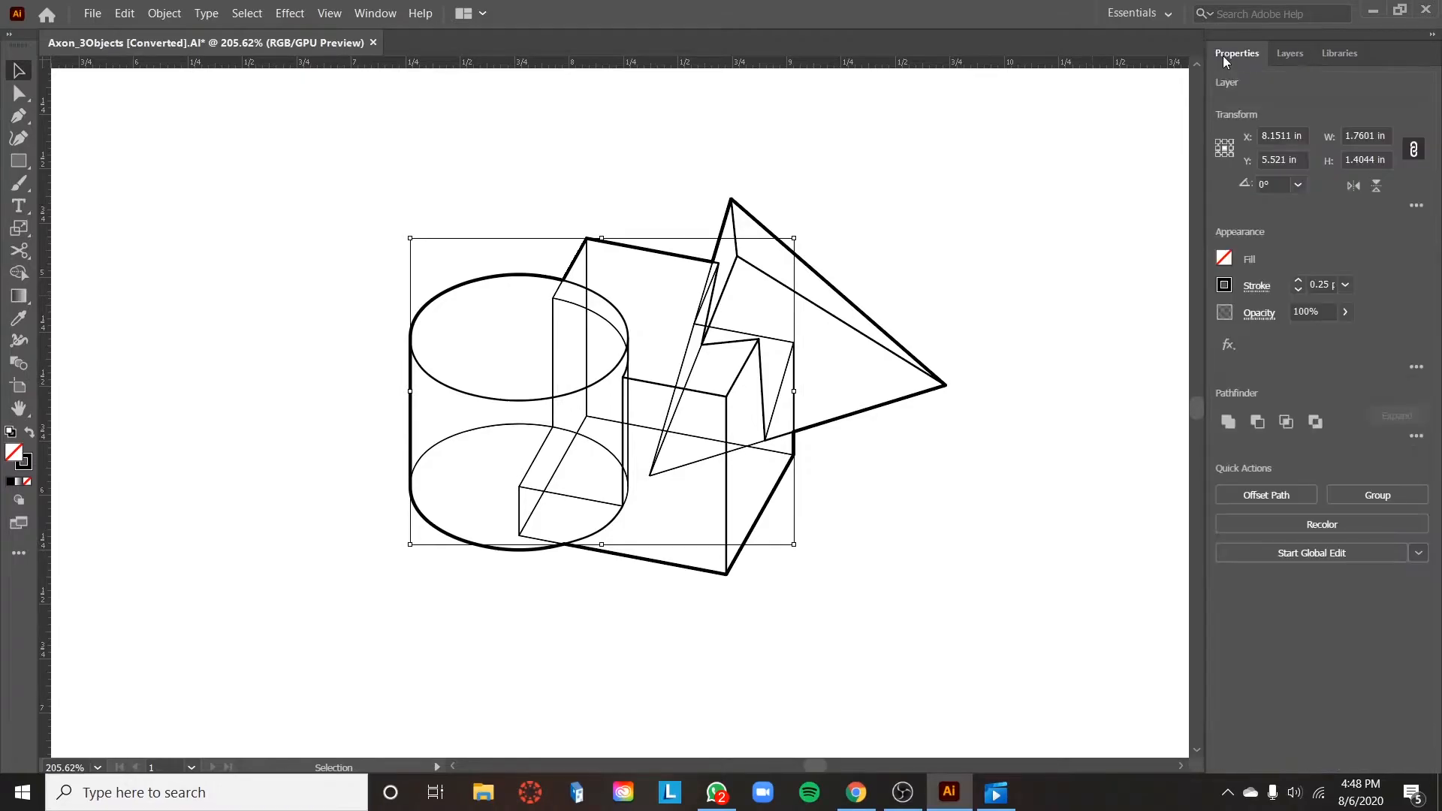
pyautogui.click(1256, 286)
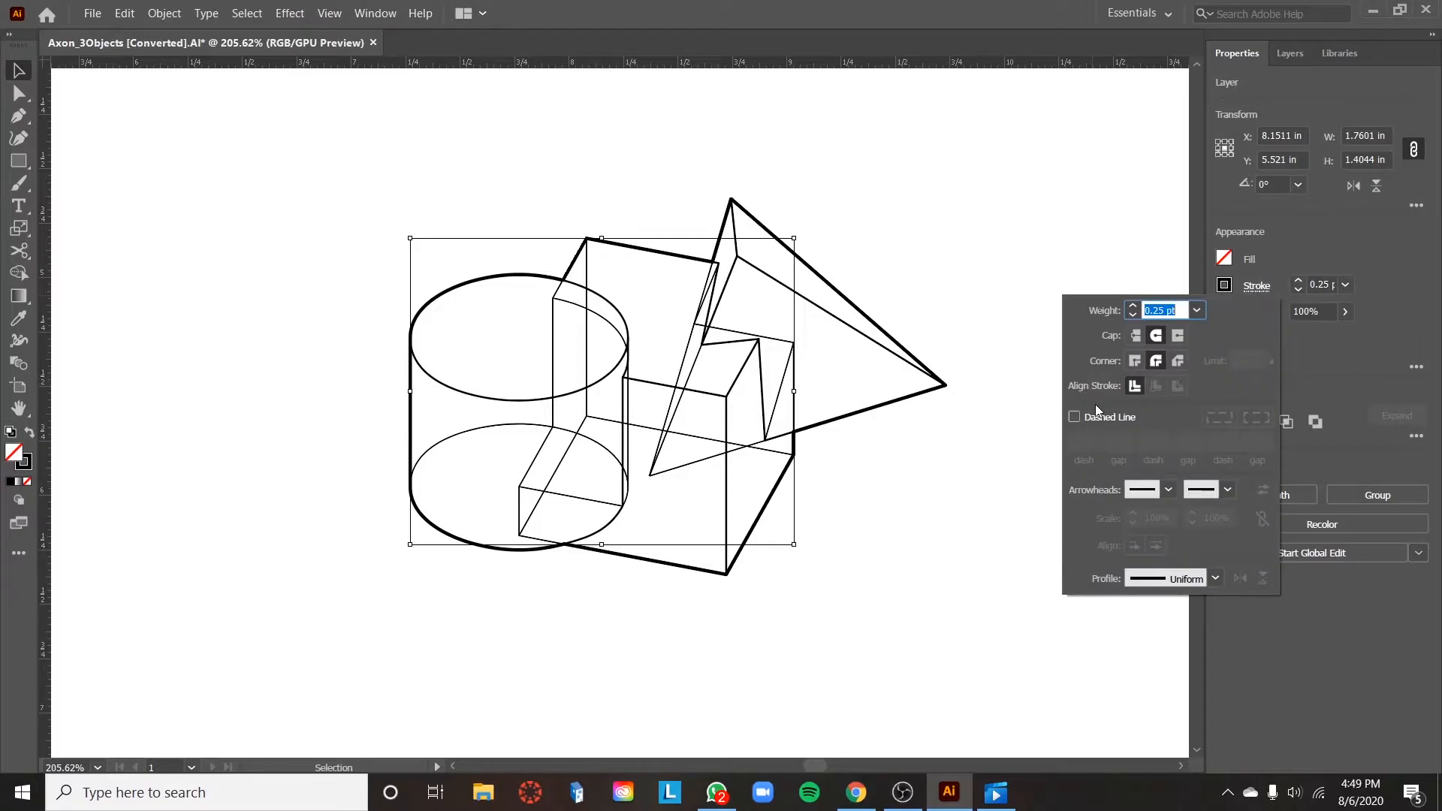
pyautogui.click(1075, 417)
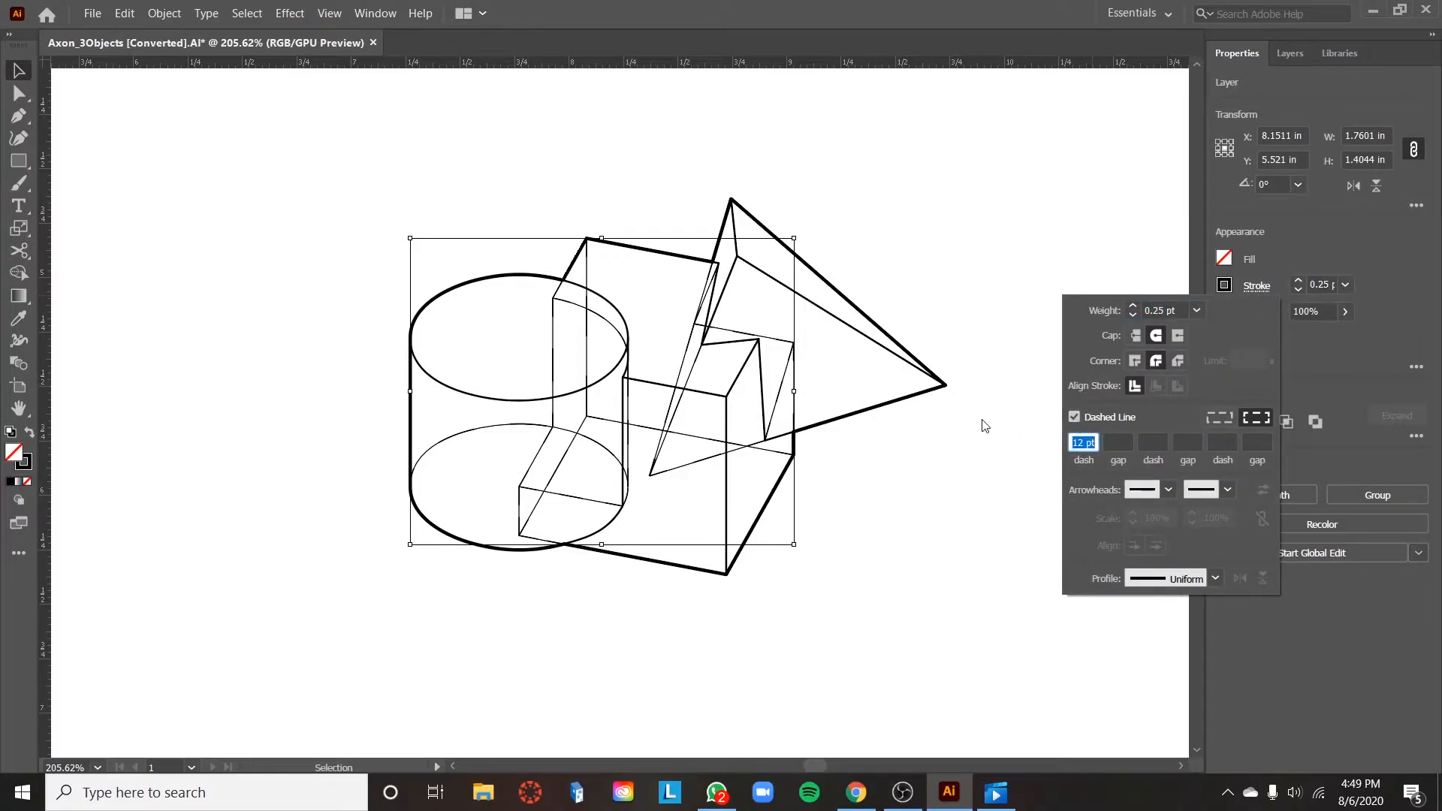
pyautogui.click(833, 610)
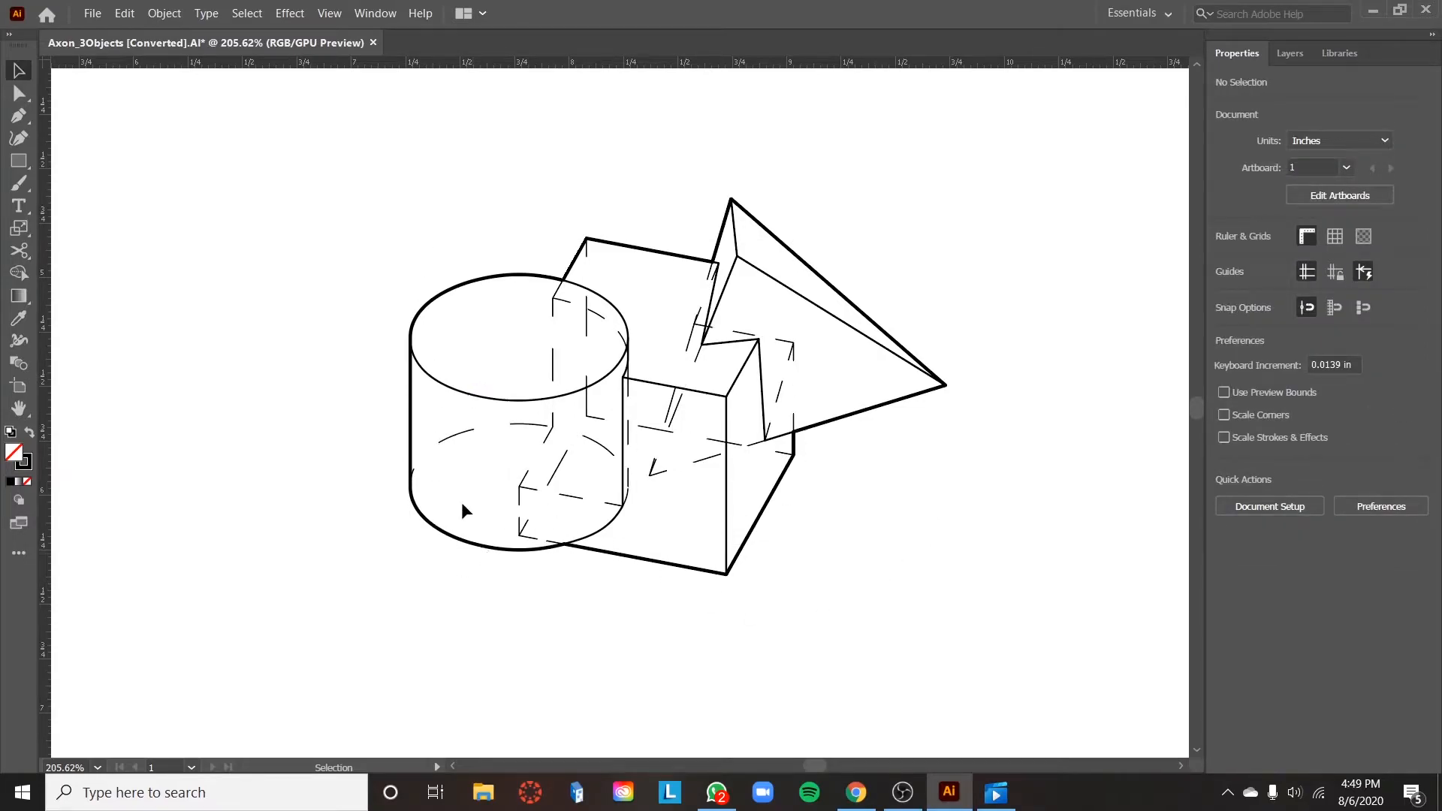
# Step: Set the dash length of all paths on the Hidden_0.25 layer to 4 pt
pyautogui.scroll(4, 489, 511)
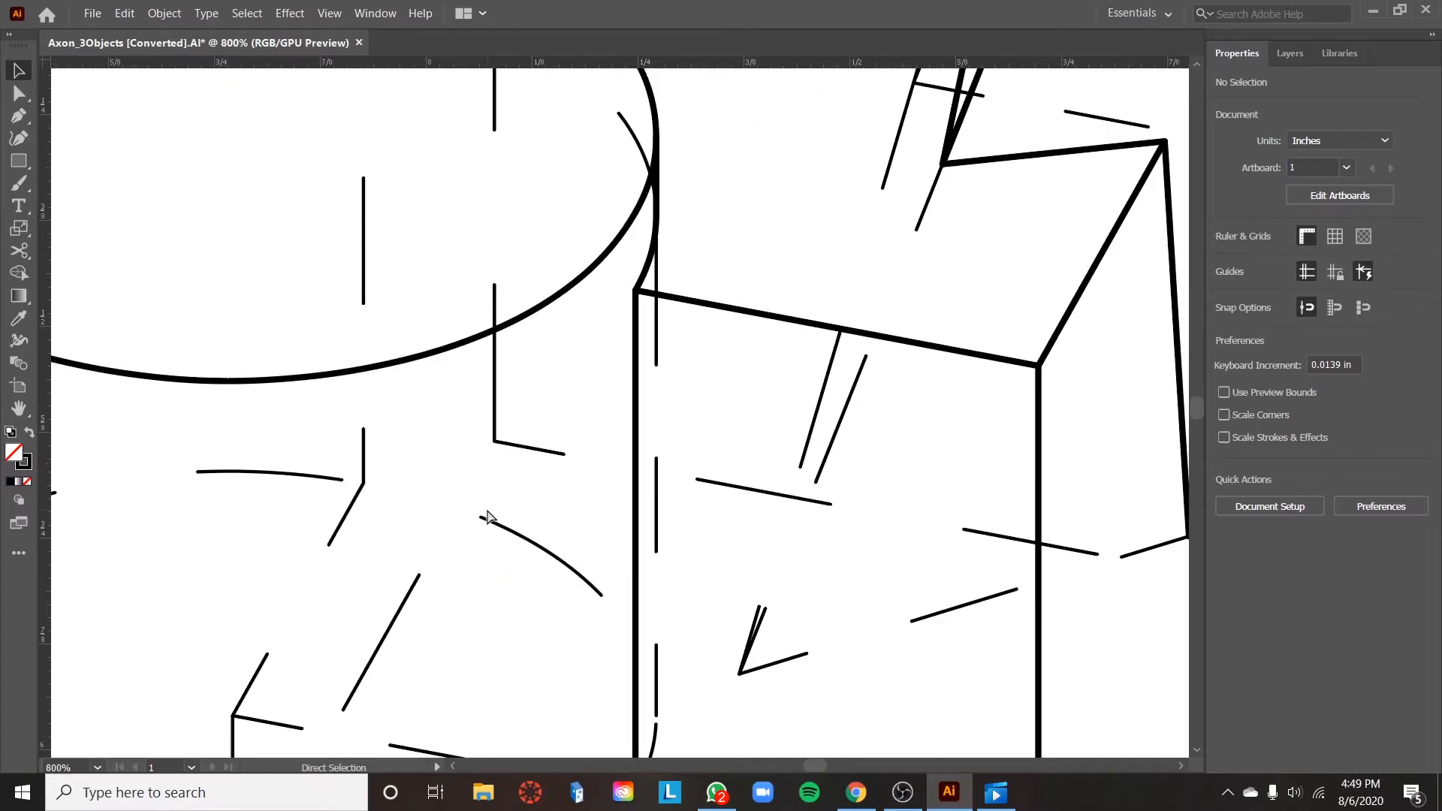
pyautogui.hscroll(-4, 485, 508)
pyautogui.scroll(-4, 486, 508)
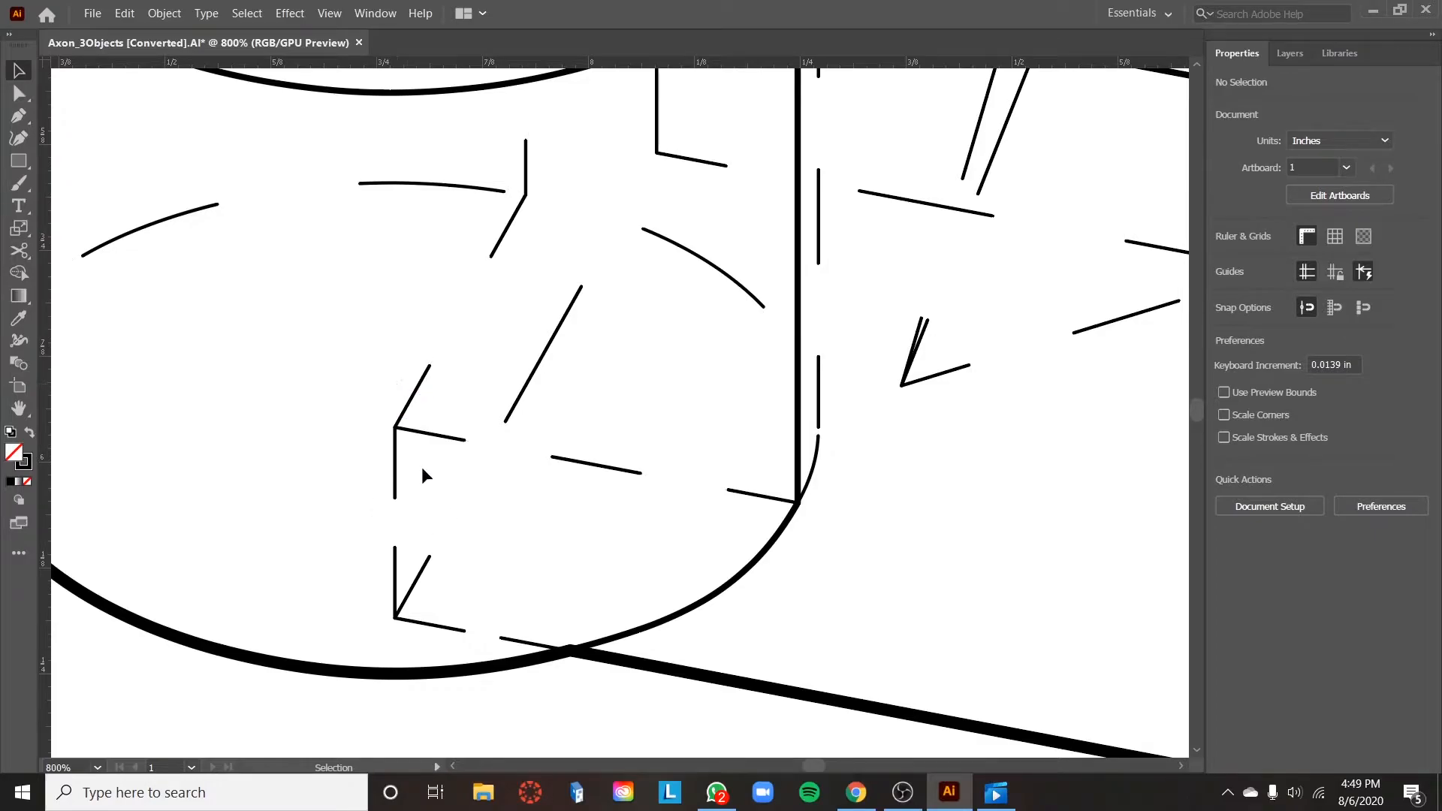
pyautogui.click(346, 498)
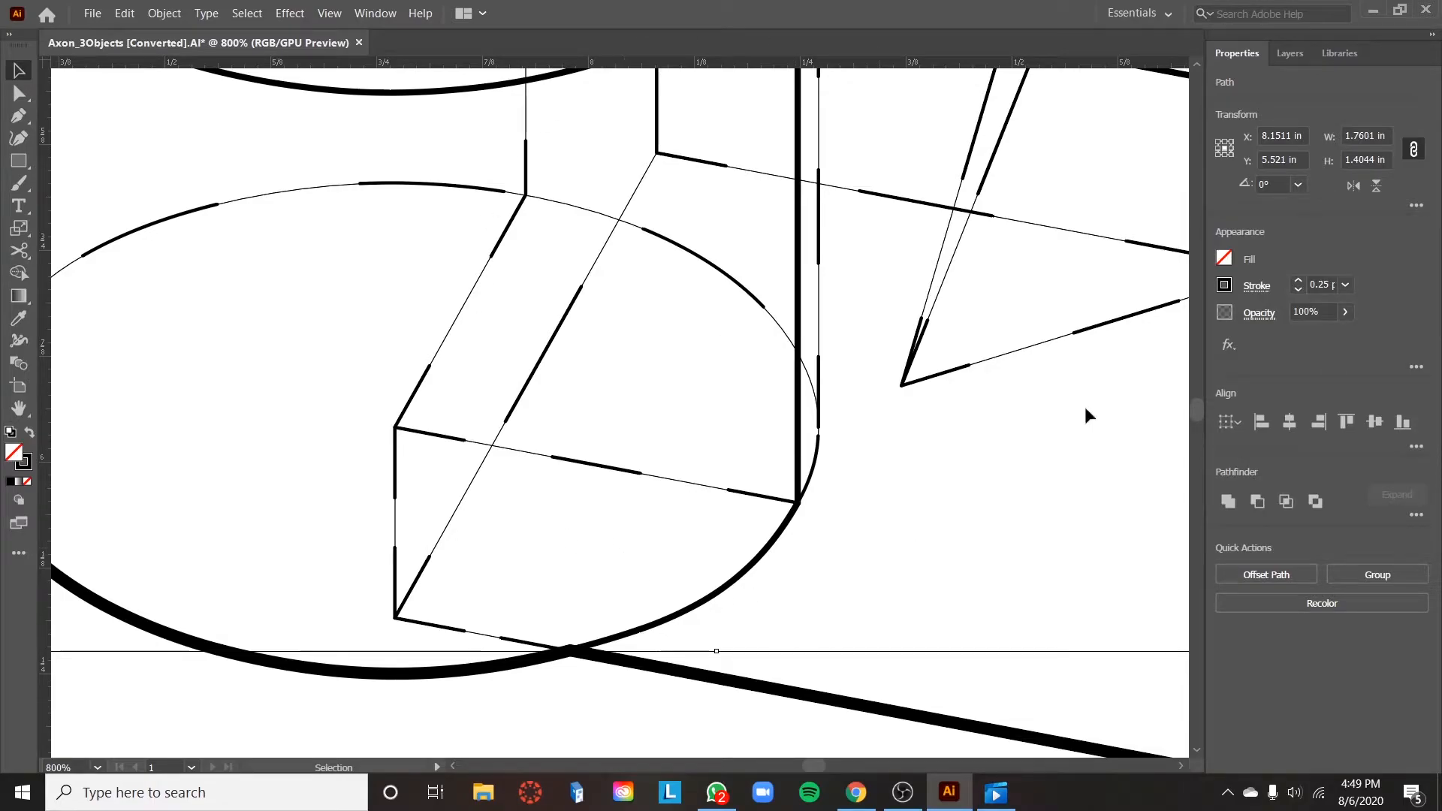
pyautogui.click(1292, 54)
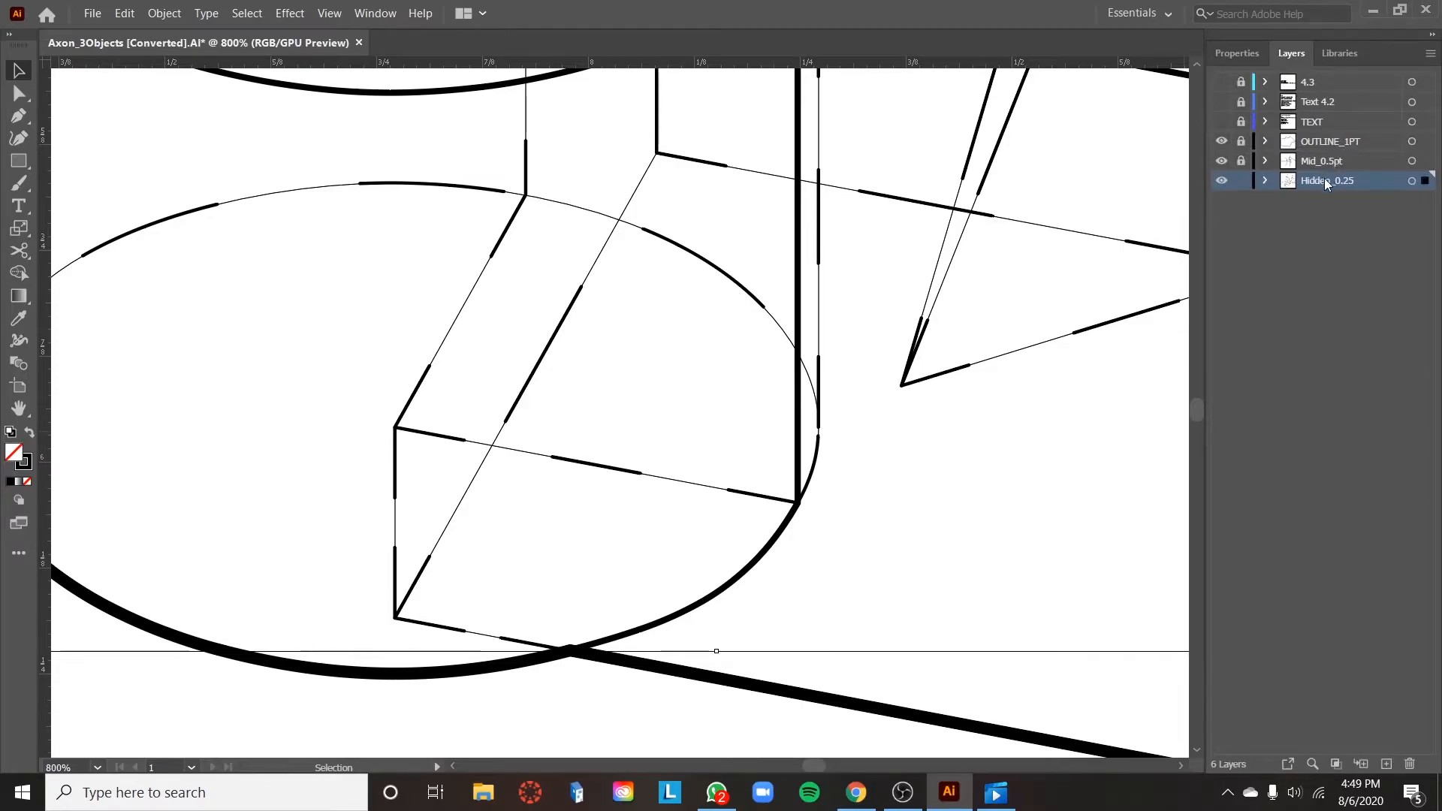
pyautogui.click(1234, 54)
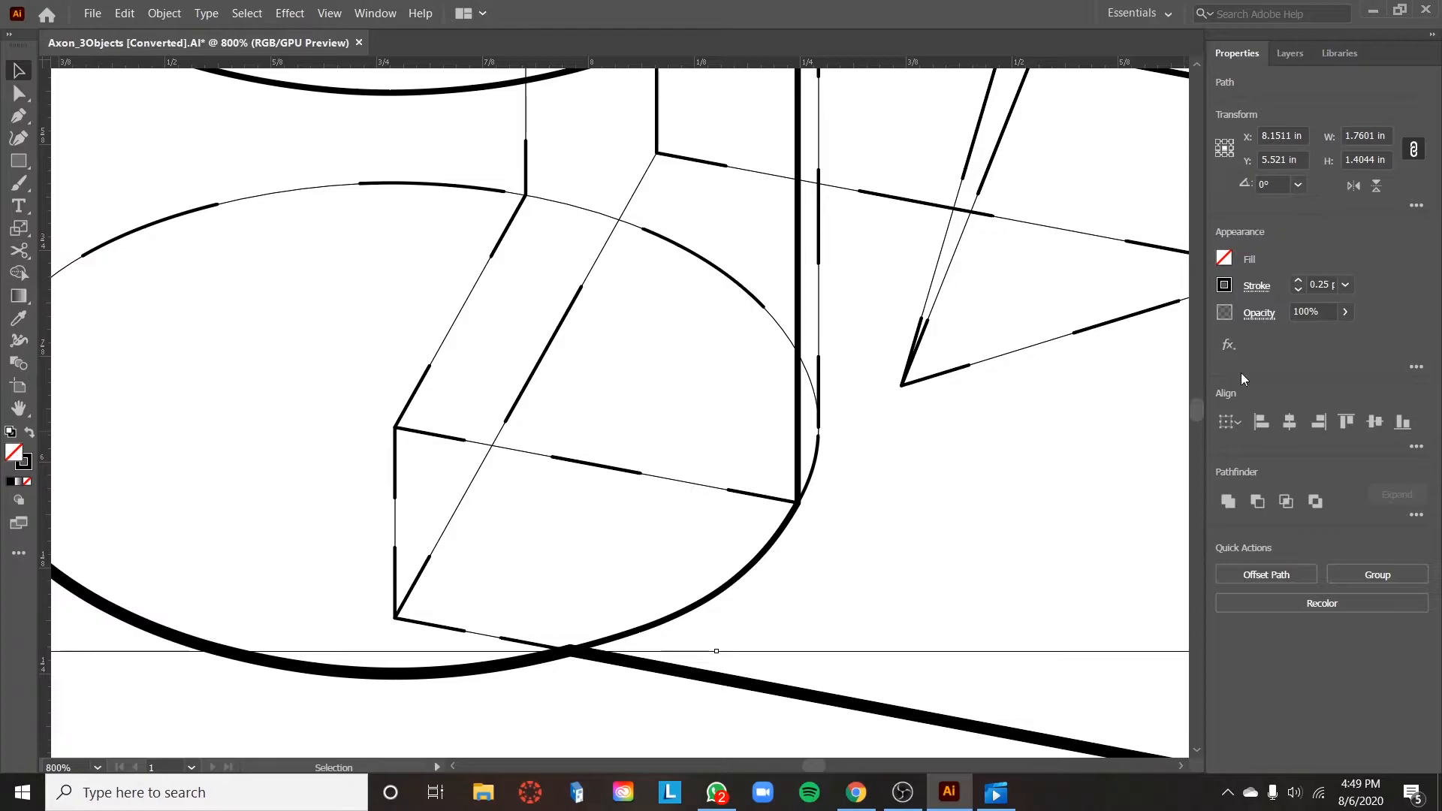
pyautogui.click(1253, 287)
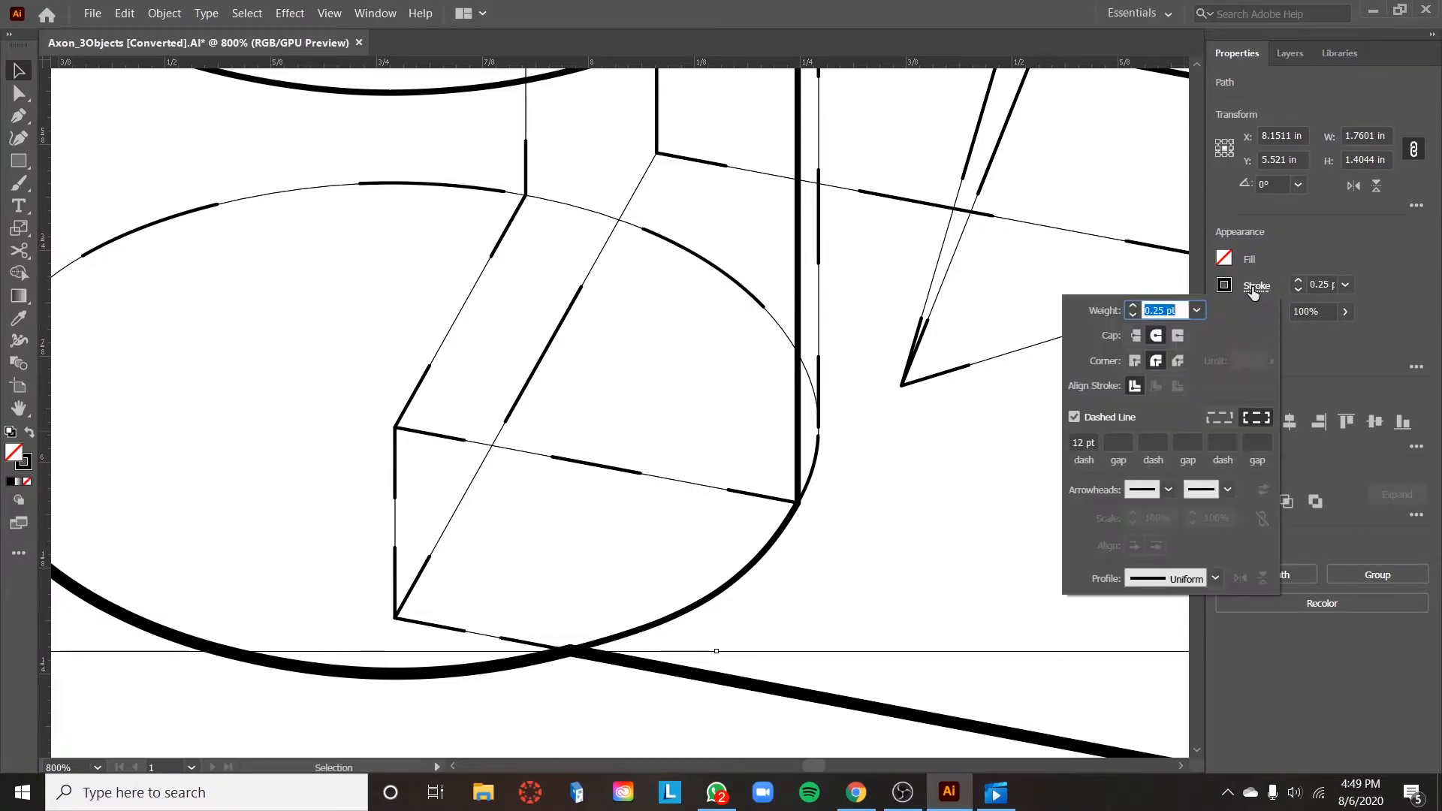
pyautogui.click(1093, 443)
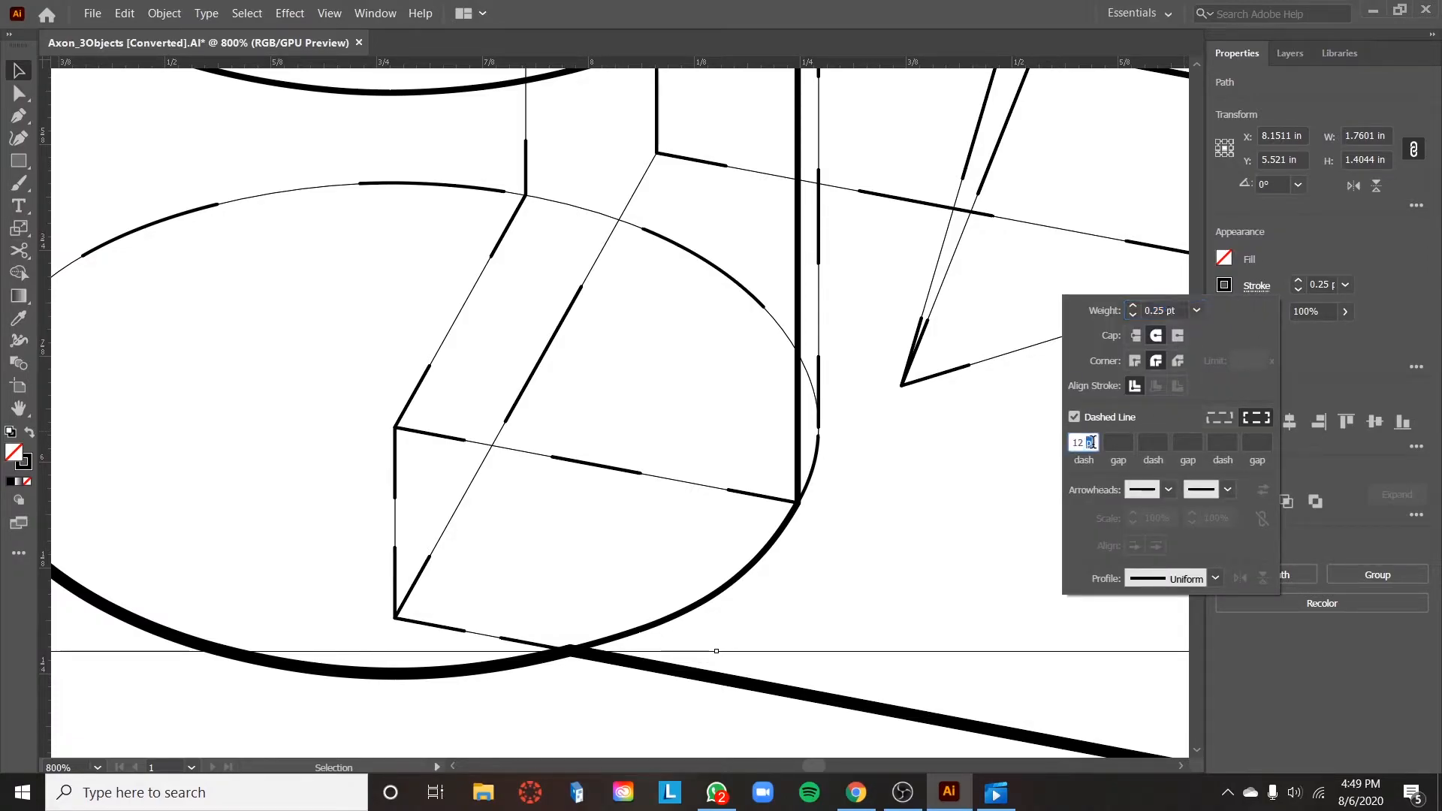
pyautogui.write('4')
pyautogui.press('Return')
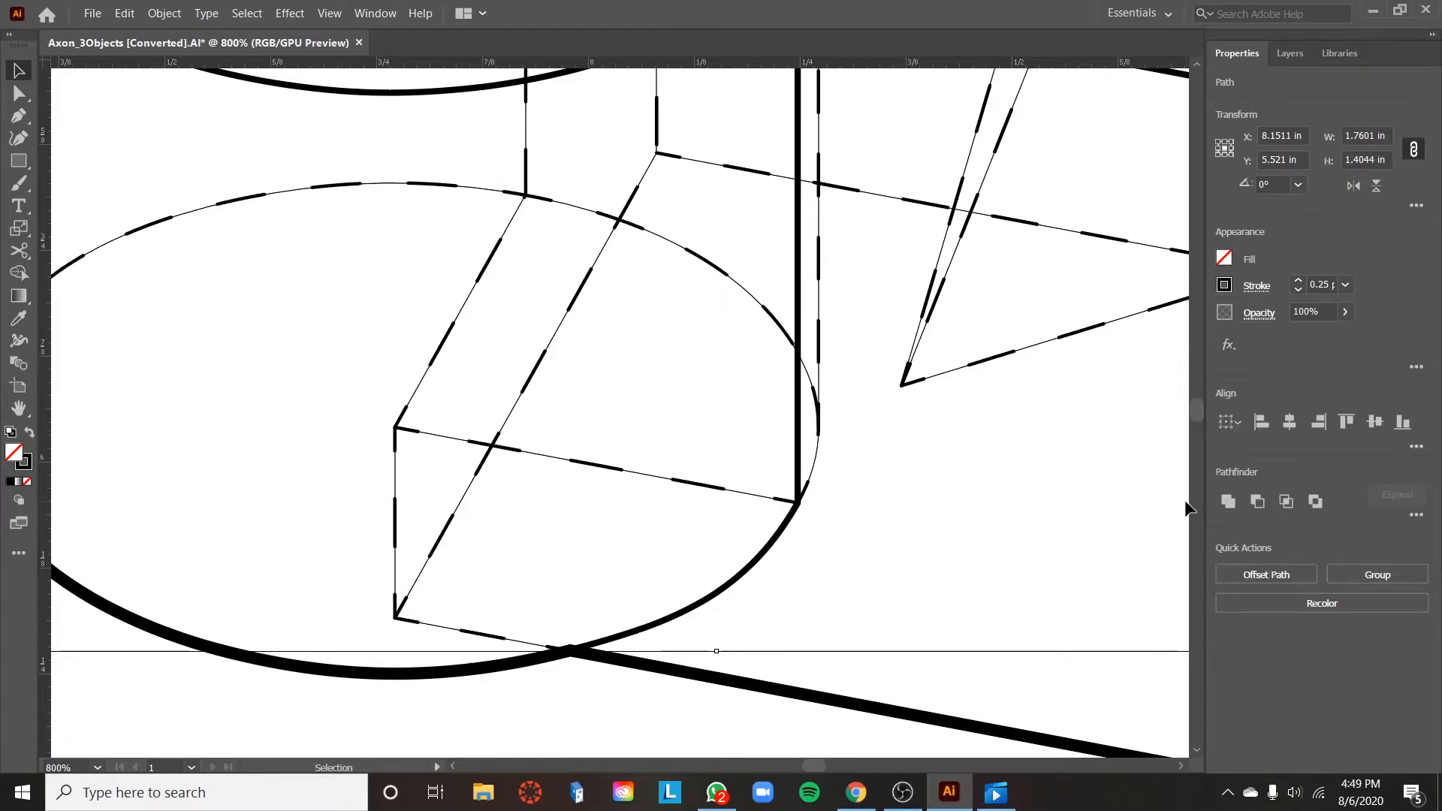
# Step: Try preserving exact dash lengths on the hidden lines, and return to dashes aligned to corners and path ends
pyautogui.click(1258, 288)
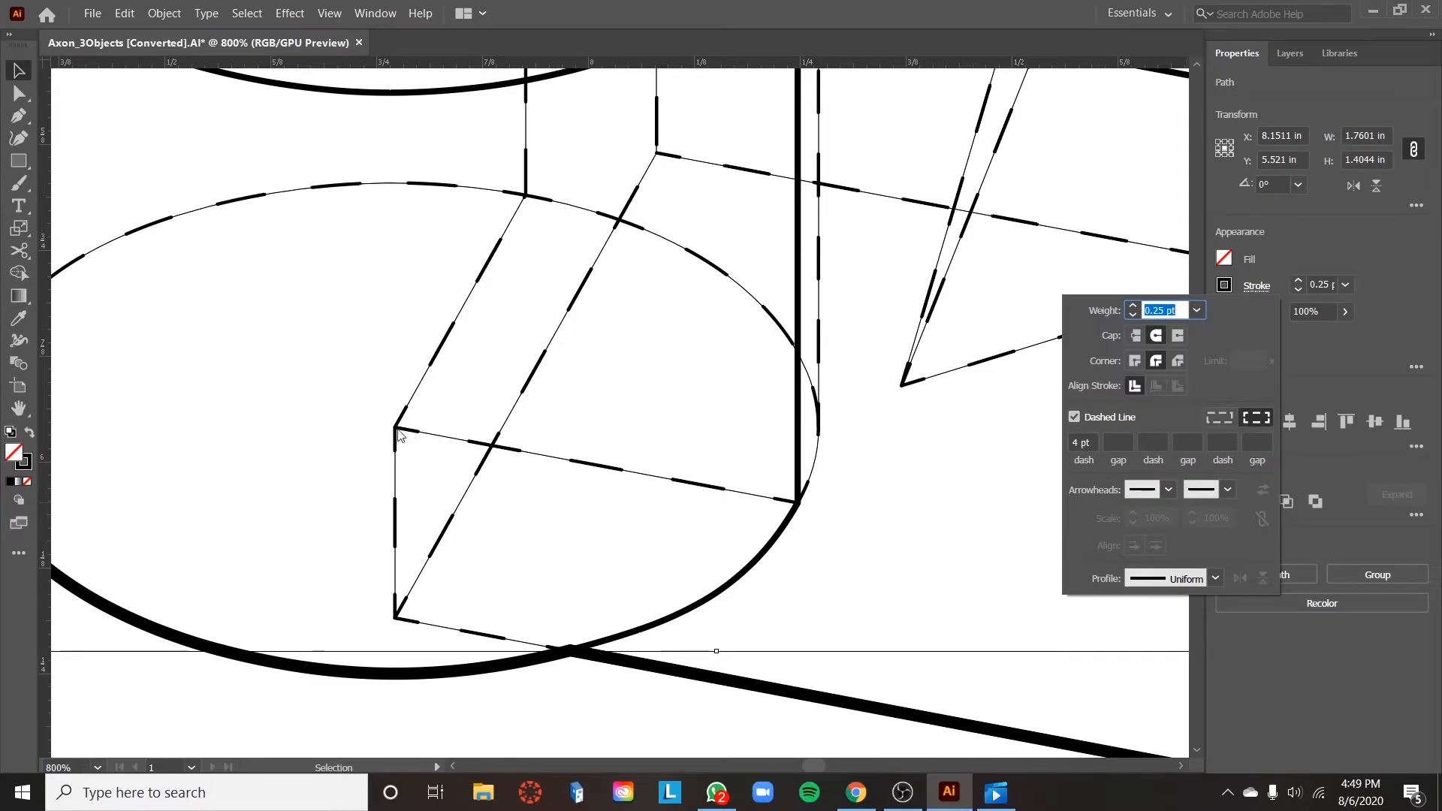
pyautogui.click(1228, 419)
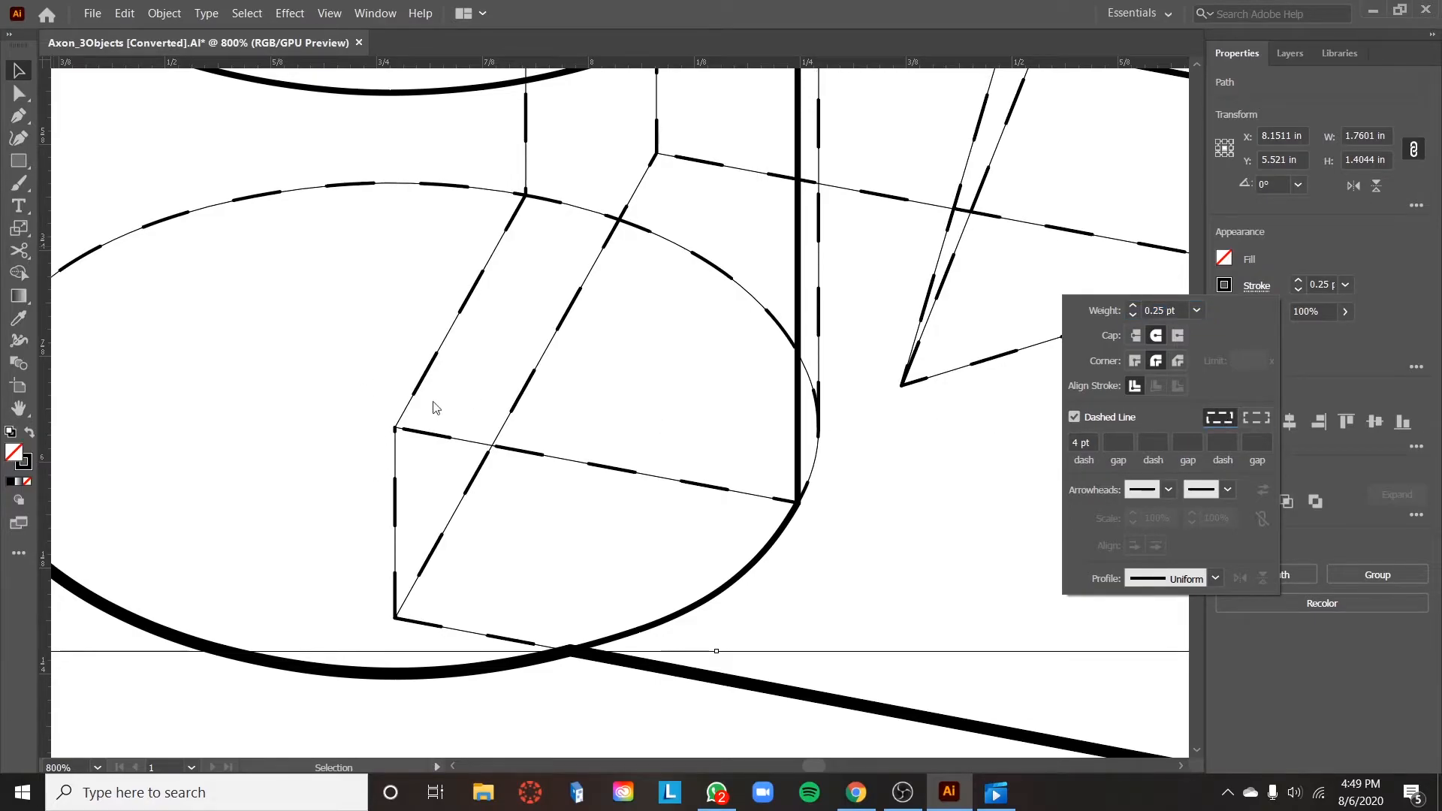
pyautogui.click(1258, 419)
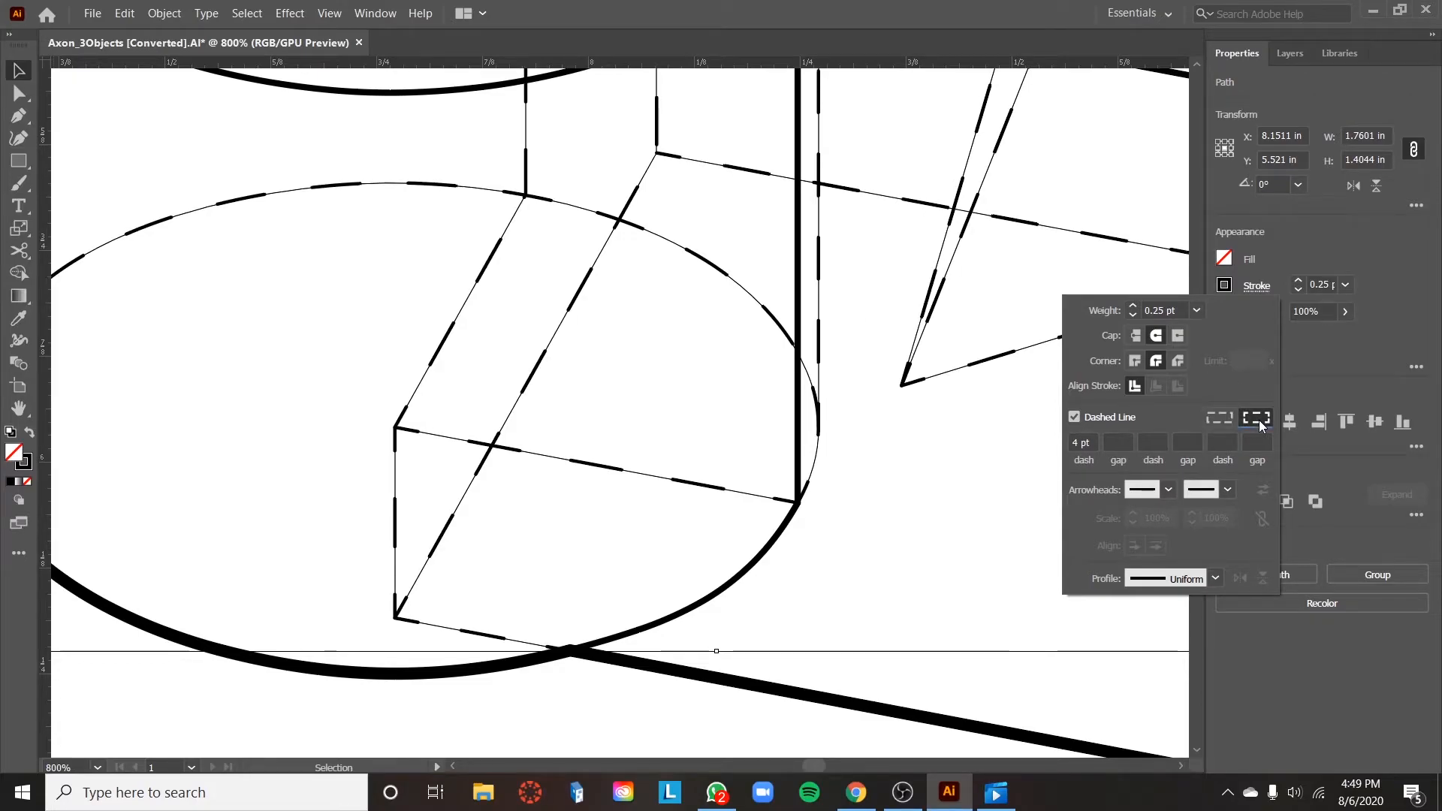
pyautogui.press('Escape')
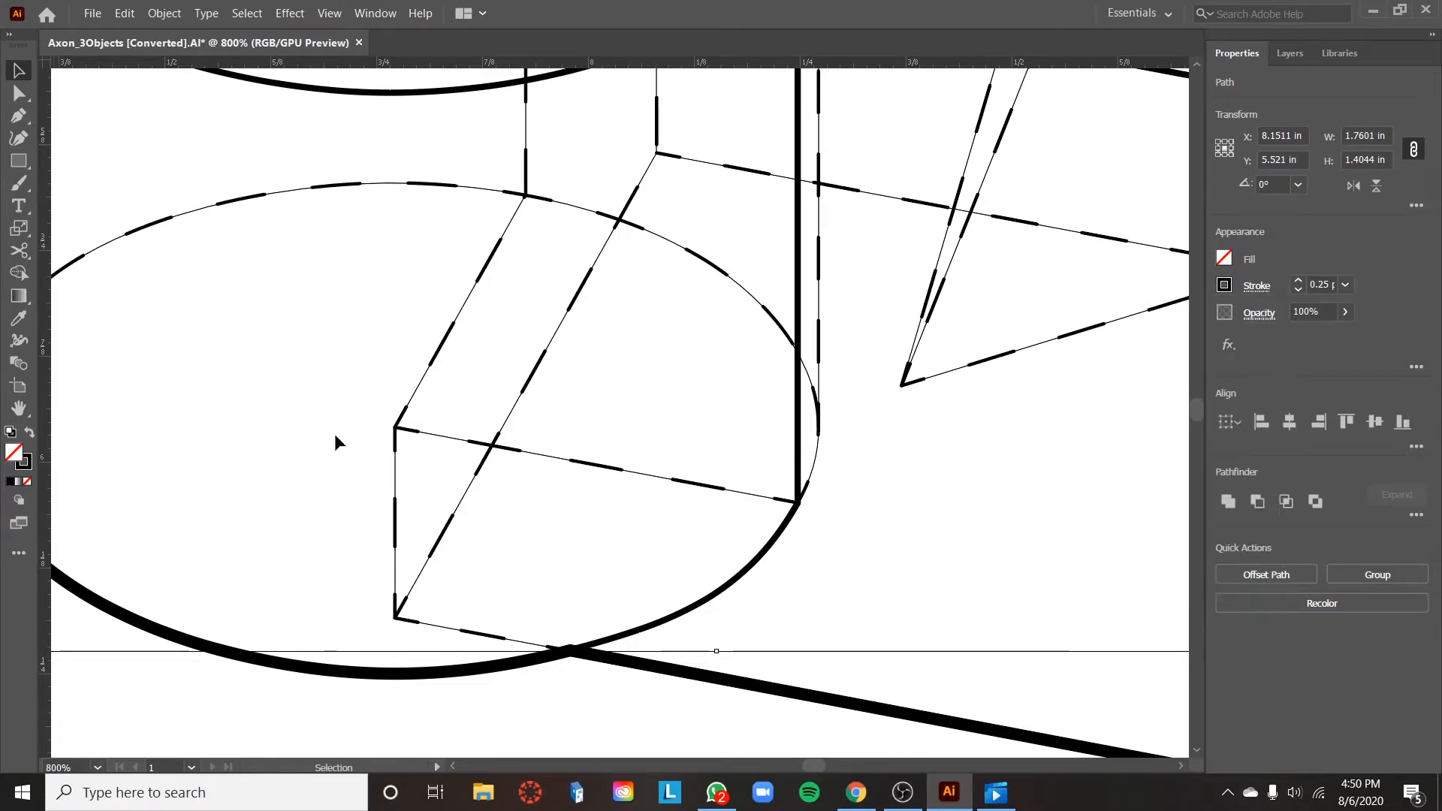
# Step: Try the projecting cap on the hidden lines, set their stroke to butt cap, and try the corner join options
pyautogui.press('z')
pyautogui.moveTo(323, 435)
pyautogui.mouseDown()
pyautogui.moveTo(474, 422)
pyautogui.moveTo(611, 373)
pyautogui.moveTo(712, 360)
pyautogui.mouseUp()
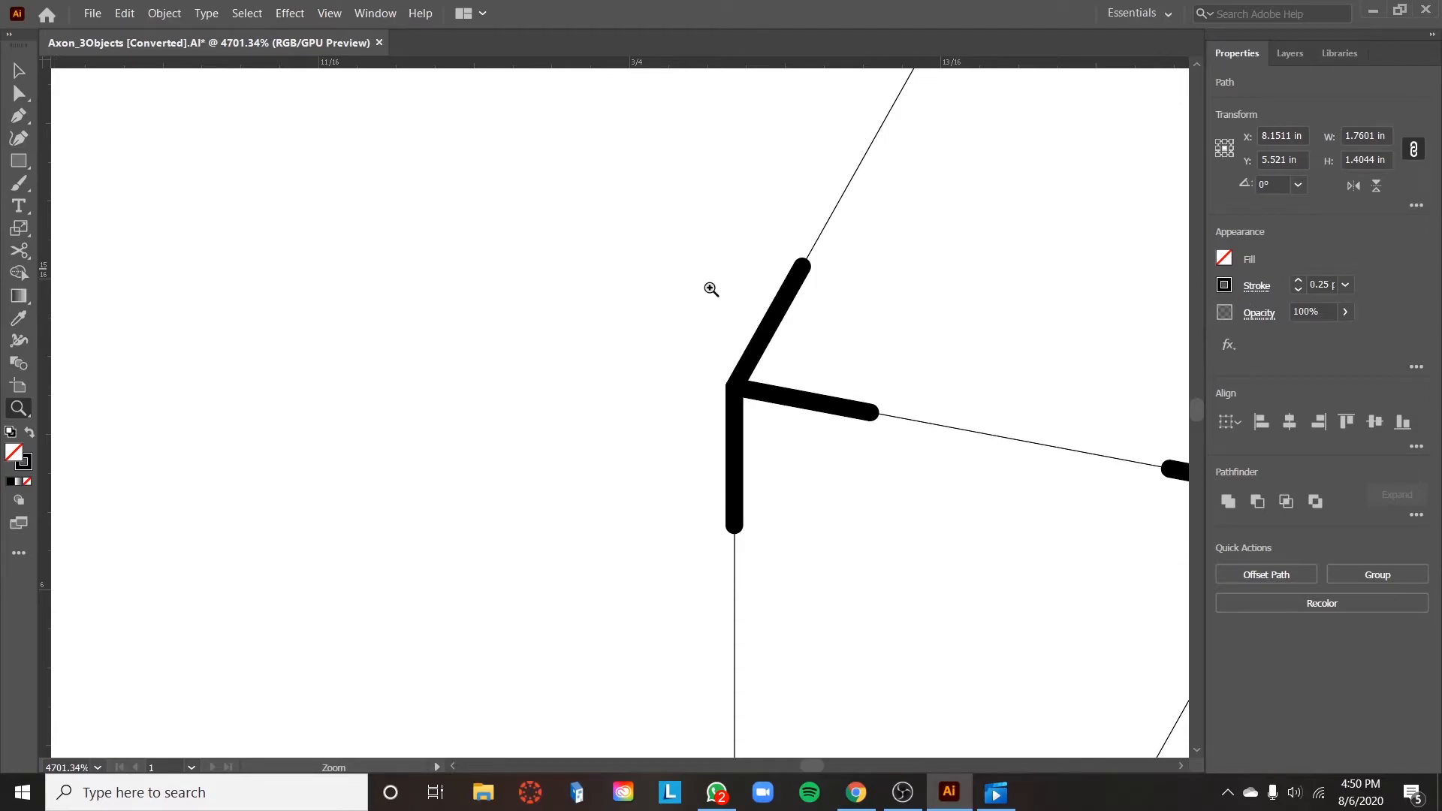
pyautogui.click(1252, 292)
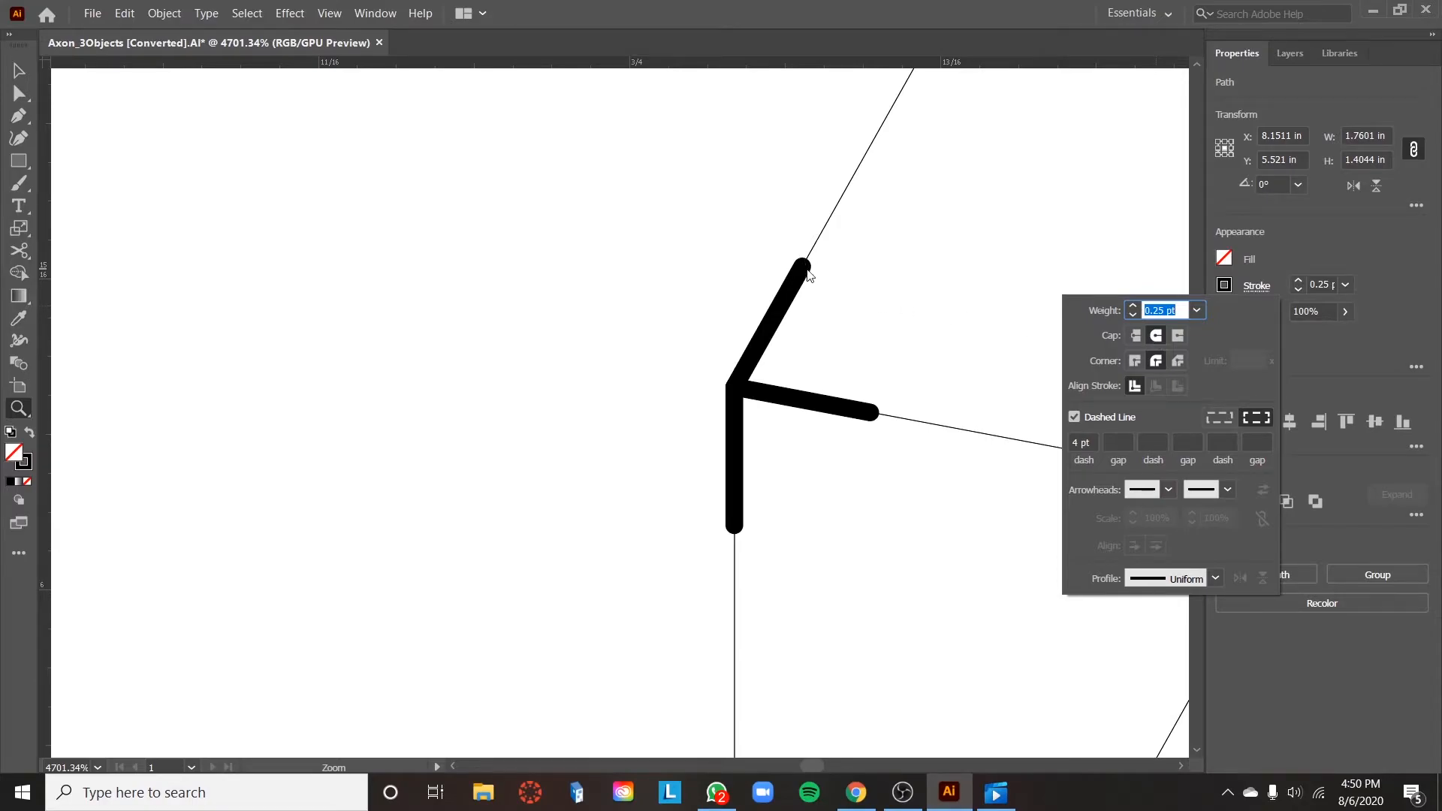
pyautogui.click(1178, 336)
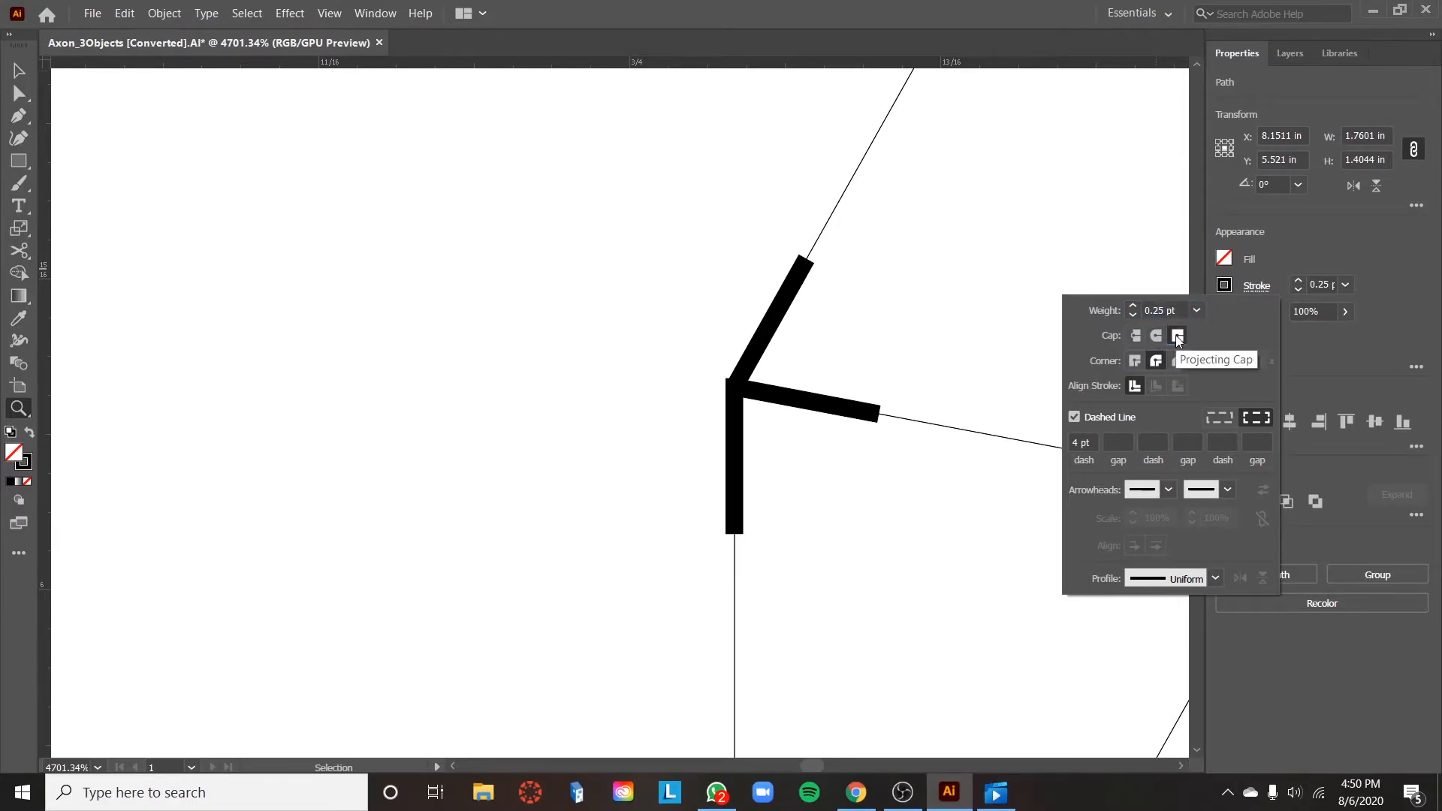
pyautogui.click(1137, 336)
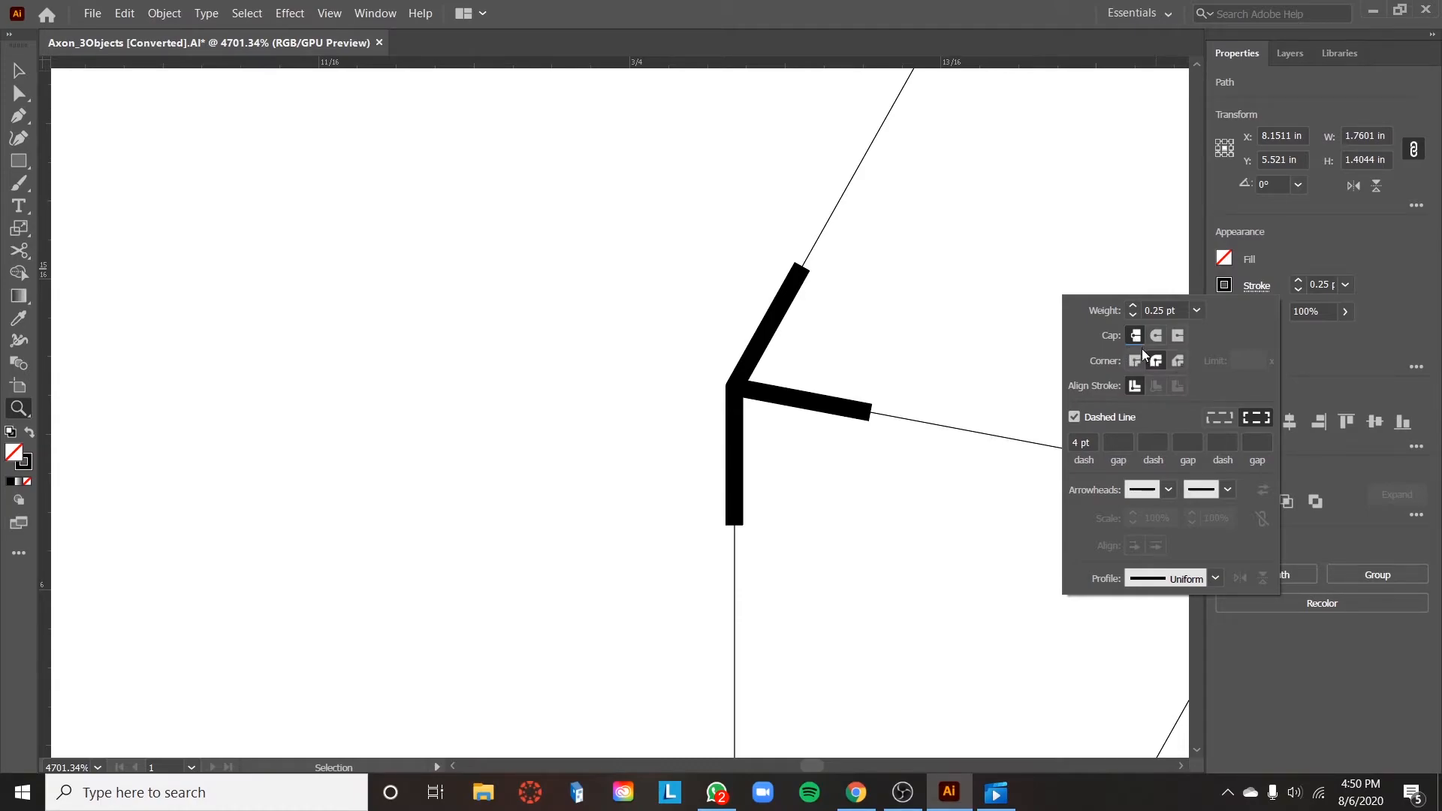
pyautogui.click(1137, 362)
pyautogui.click(1154, 362)
pyautogui.click(1178, 362)
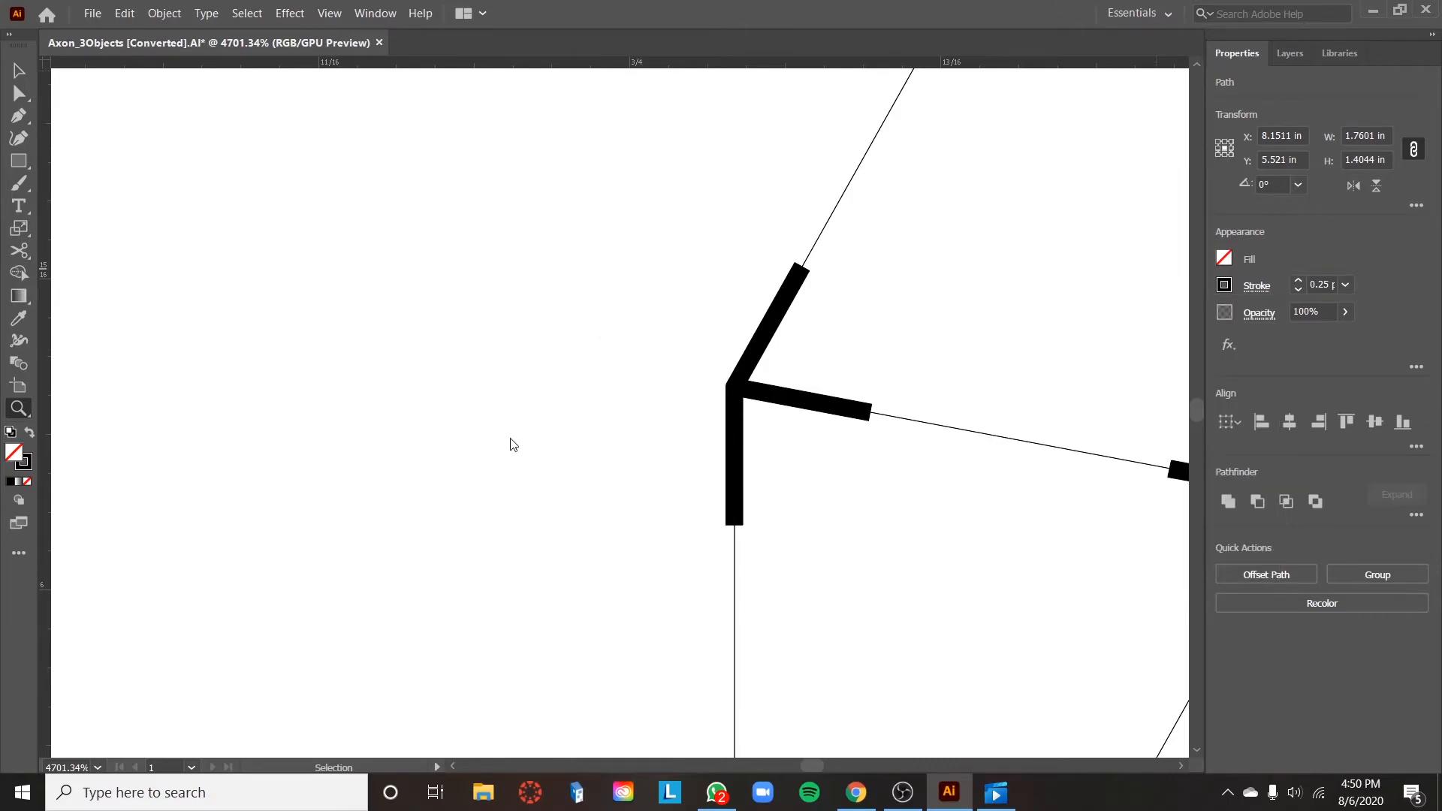
# Step: Bring up the Color controls for the hidden lines, dock them beside the Properties, and collapse them to icons
pyautogui.hotkey('ctrl', '-')
pyautogui.hotkey('ctrl', '-')
pyautogui.hotkey('ctrl', '-')
pyautogui.hotkey('ctrl', '-')
pyautogui.hotkey('ctrl', '-')
pyautogui.hotkey('ctrl', '-')
pyautogui.hotkey('ctrl', '-')
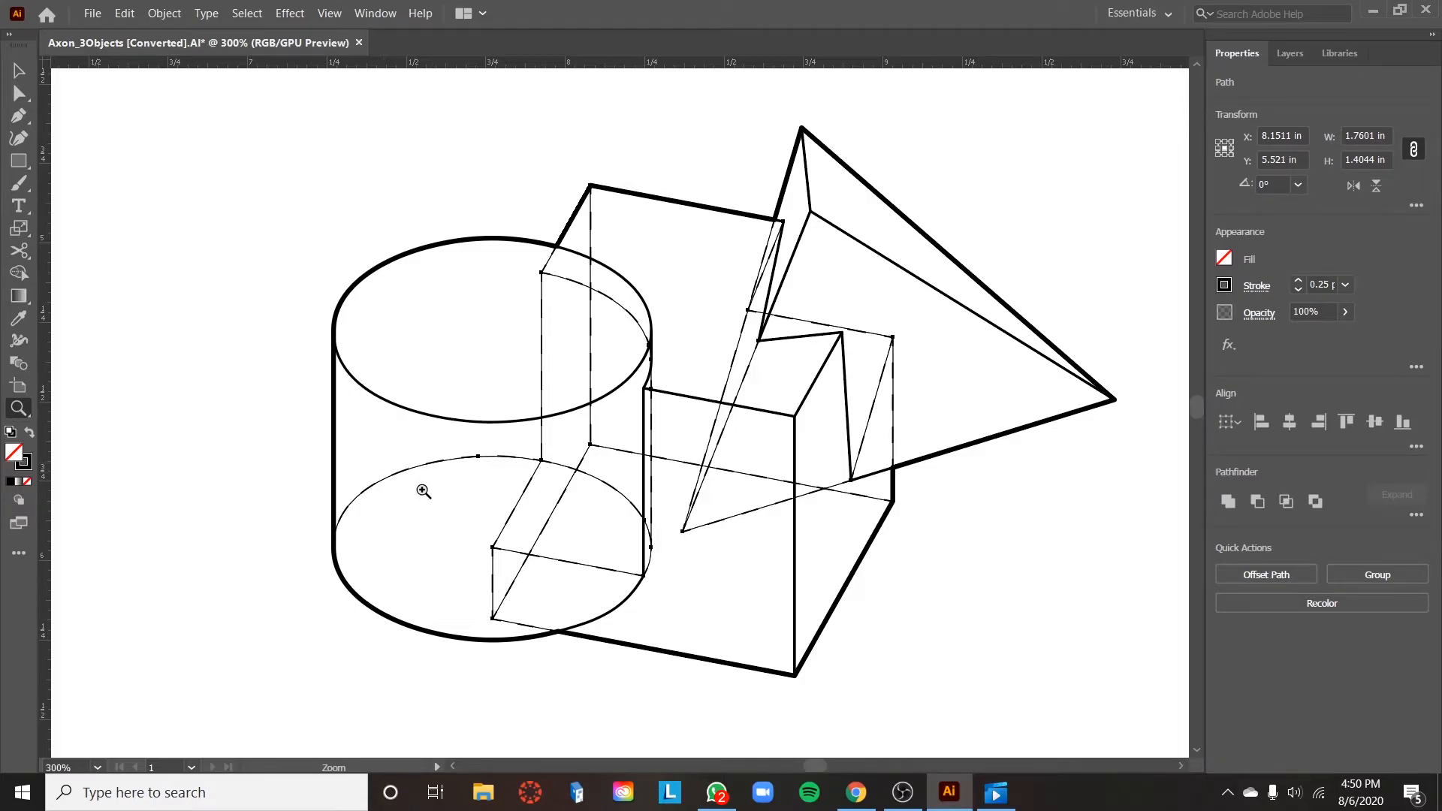
pyautogui.click(29, 471)
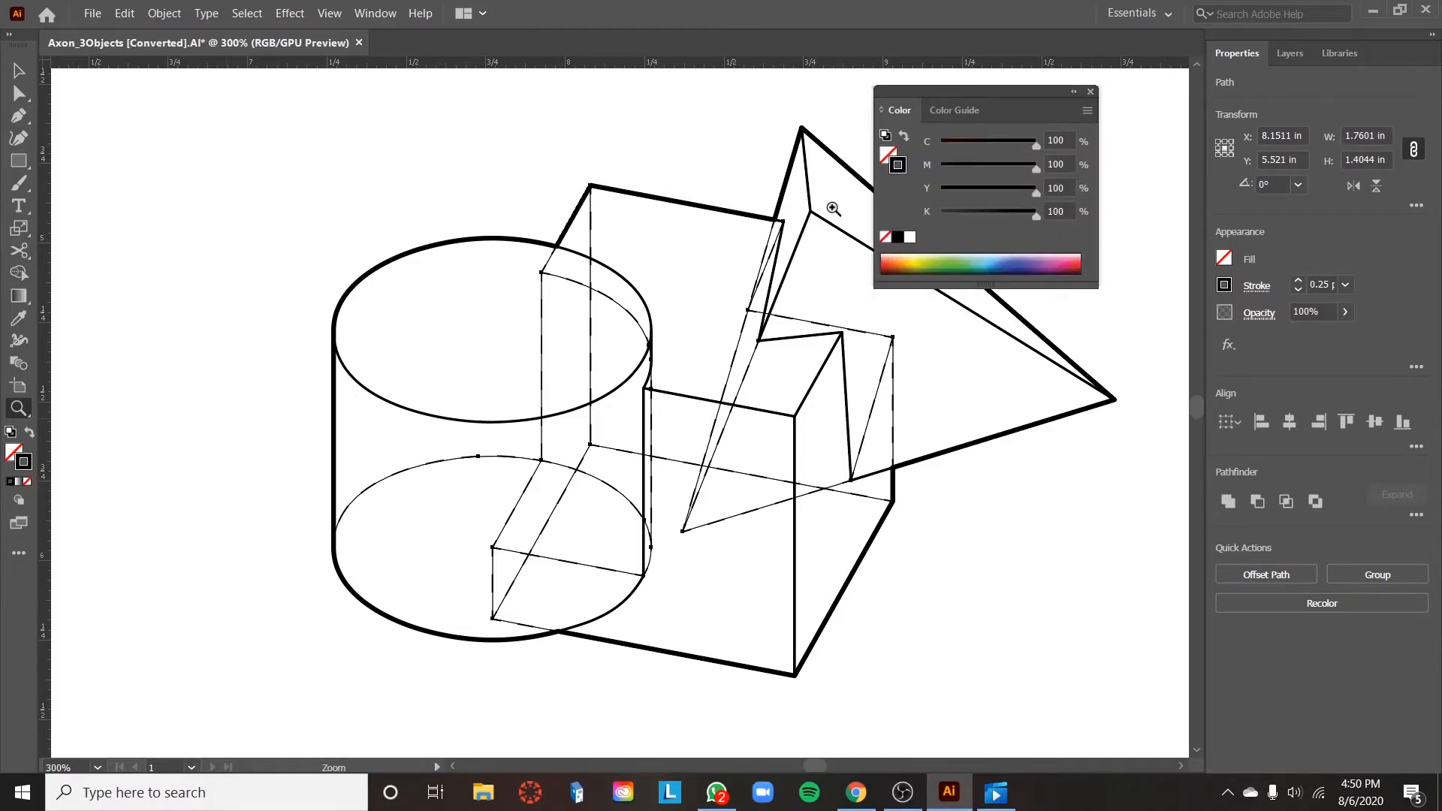
pyautogui.moveTo(991, 92); pyautogui.dragTo(1192, 85)
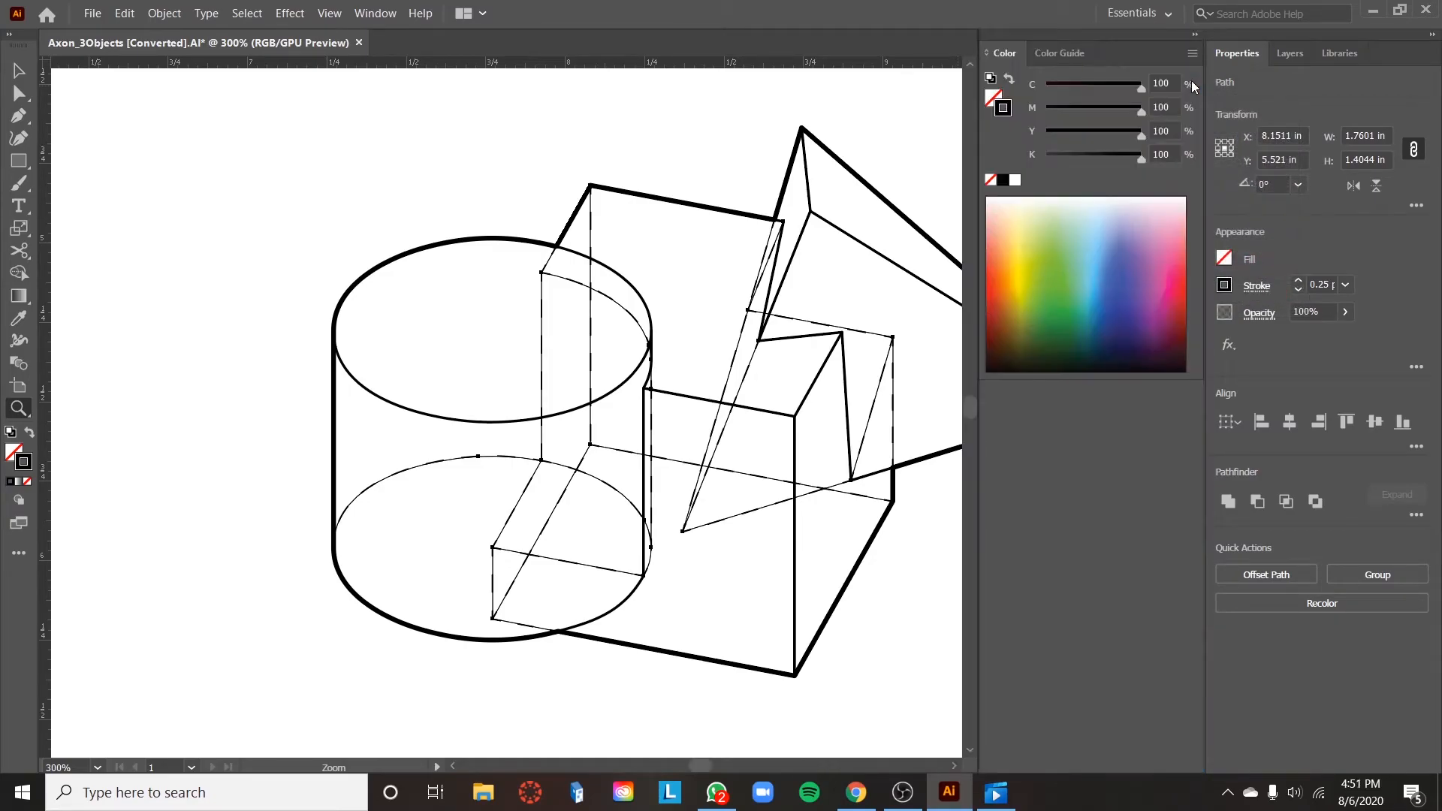
pyautogui.click(1195, 35)
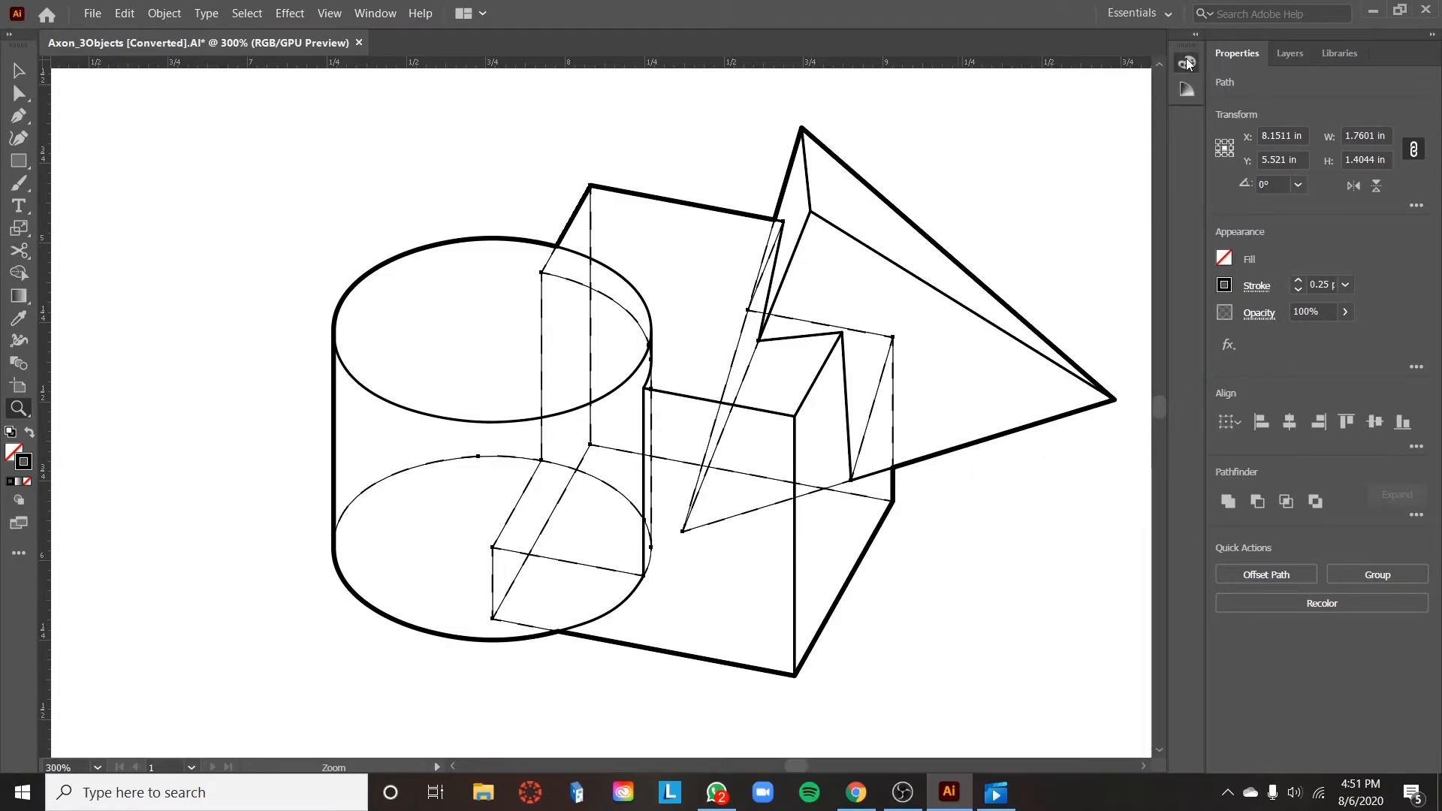
# Step: Change the hidden lines' stroke color to a mid gray of about C 57, M 48, Y 48, K 15, and deselect them
pyautogui.click(1188, 63)
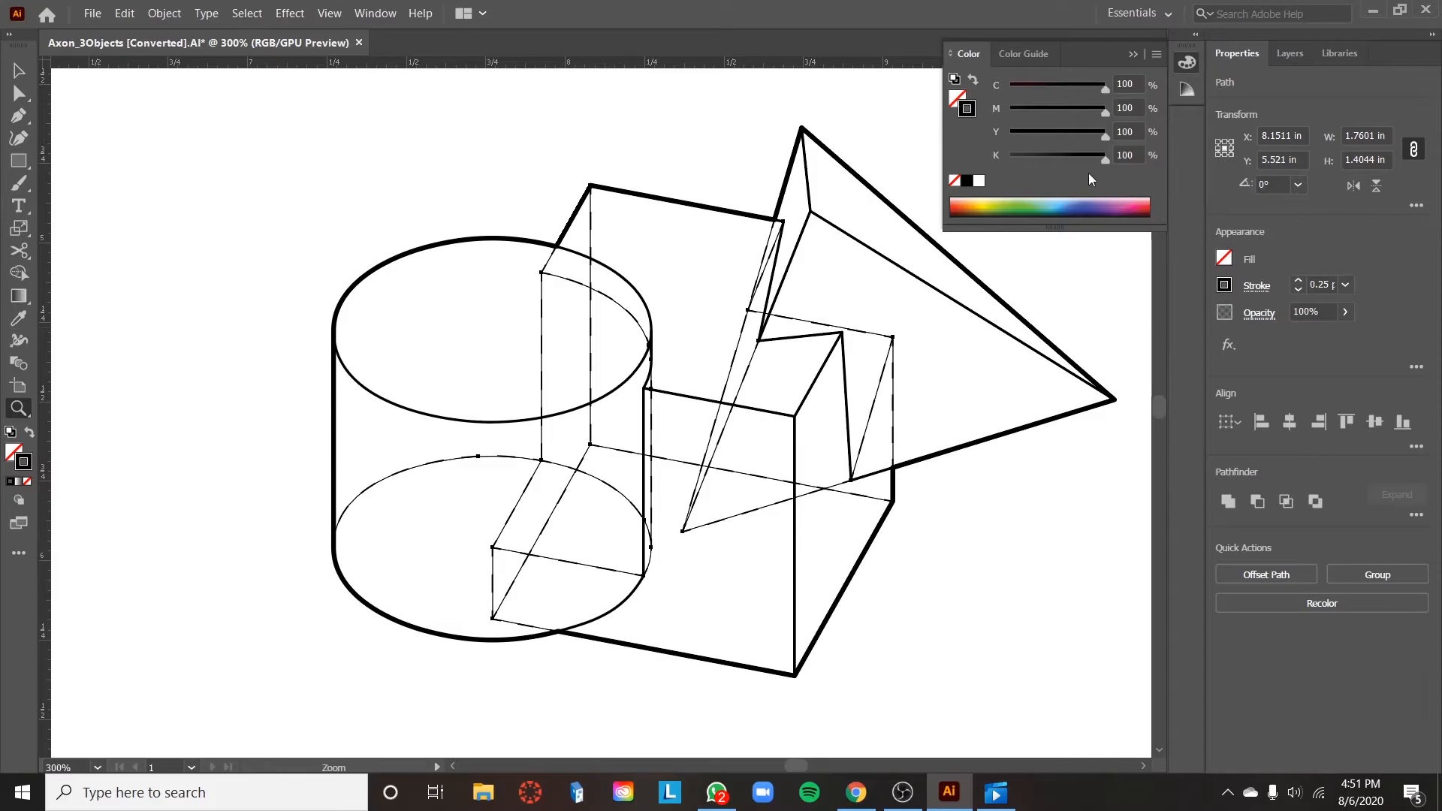
pyautogui.doubleClick(967, 111)
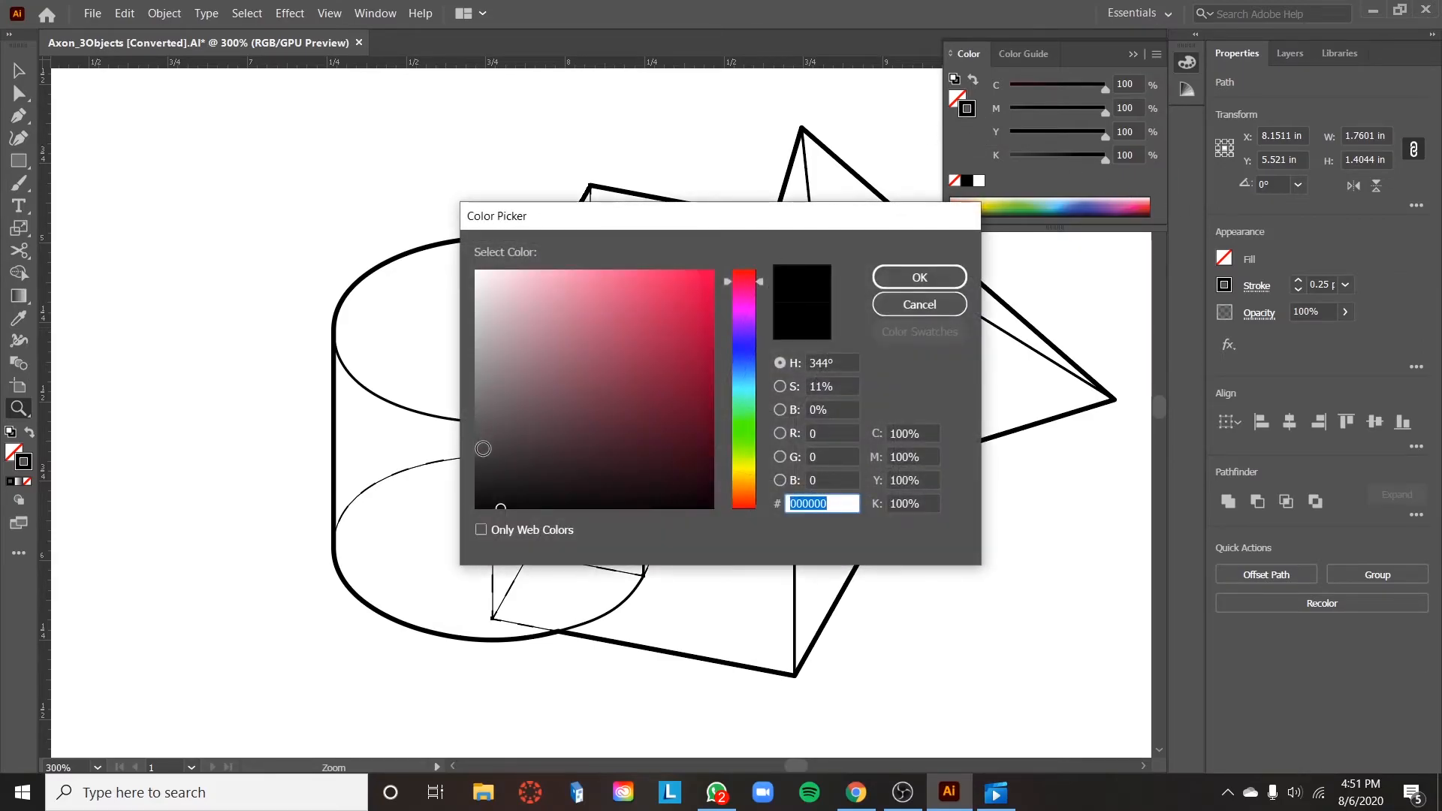
pyautogui.click(497, 492)
pyautogui.moveTo(496, 492)
pyautogui.mouseDown()
pyautogui.moveTo(473, 449)
pyautogui.moveTo(480, 372)
pyautogui.moveTo(476, 403)
pyautogui.mouseUp()
pyautogui.click(914, 279)
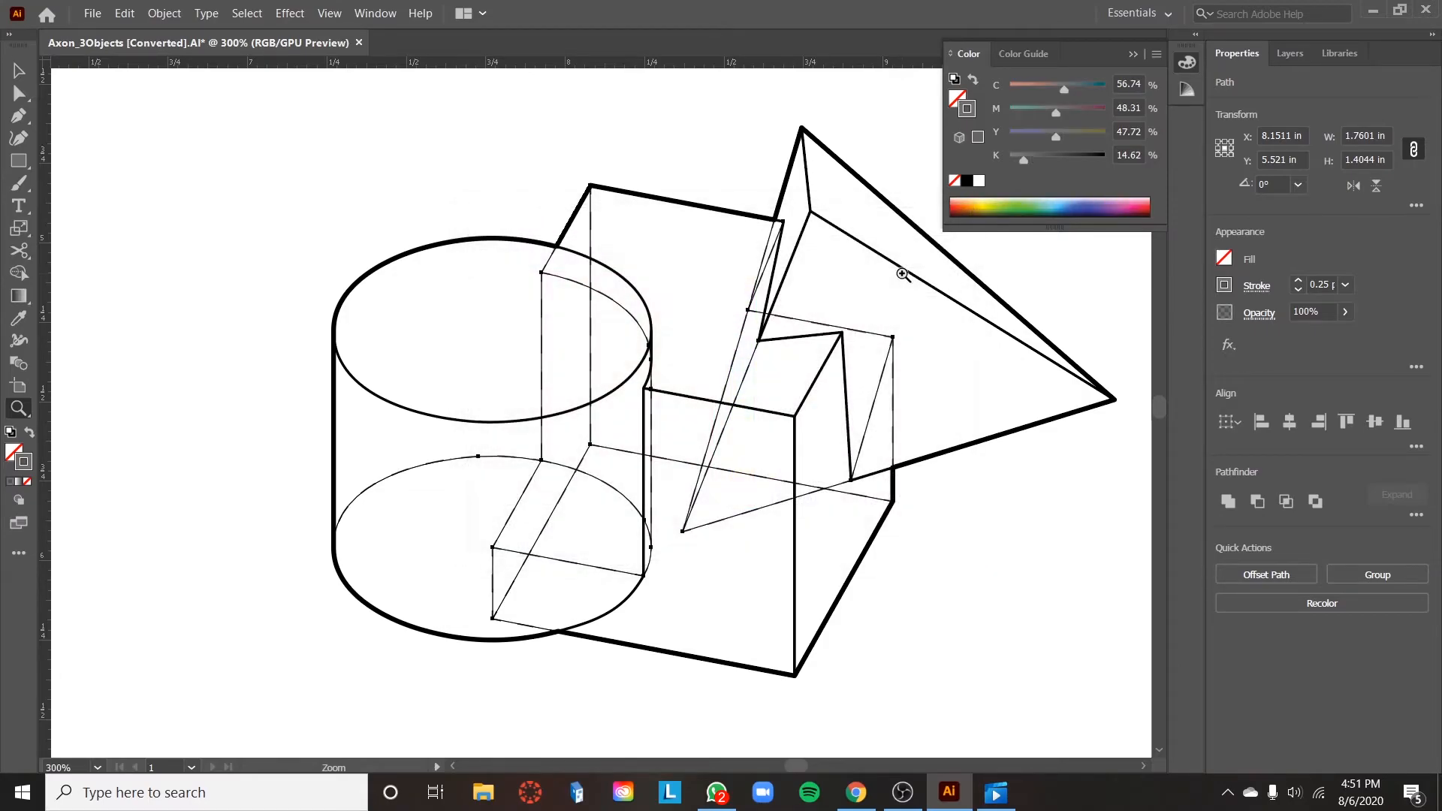
pyautogui.click(19, 73)
pyautogui.click(199, 541)
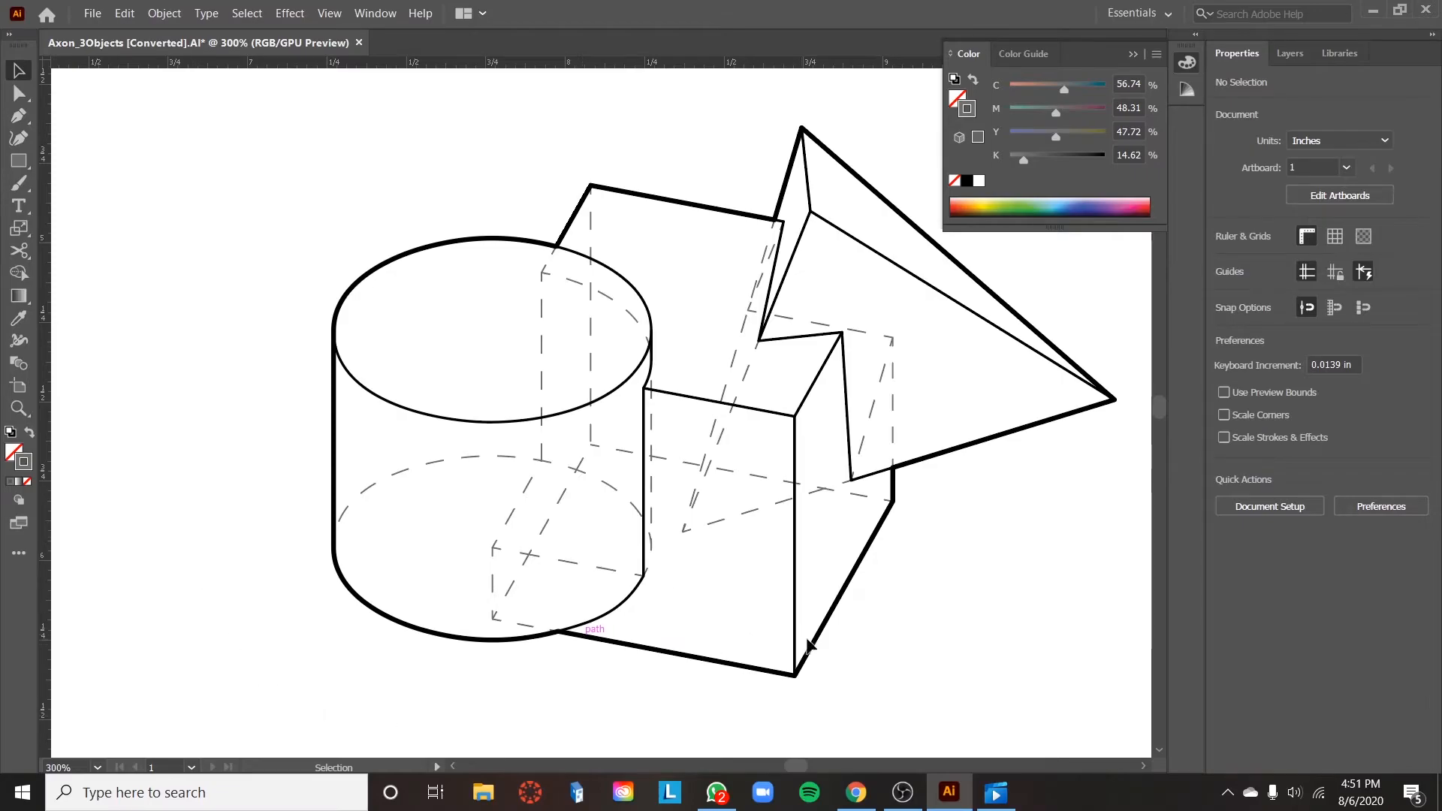
pyautogui.click(1134, 55)
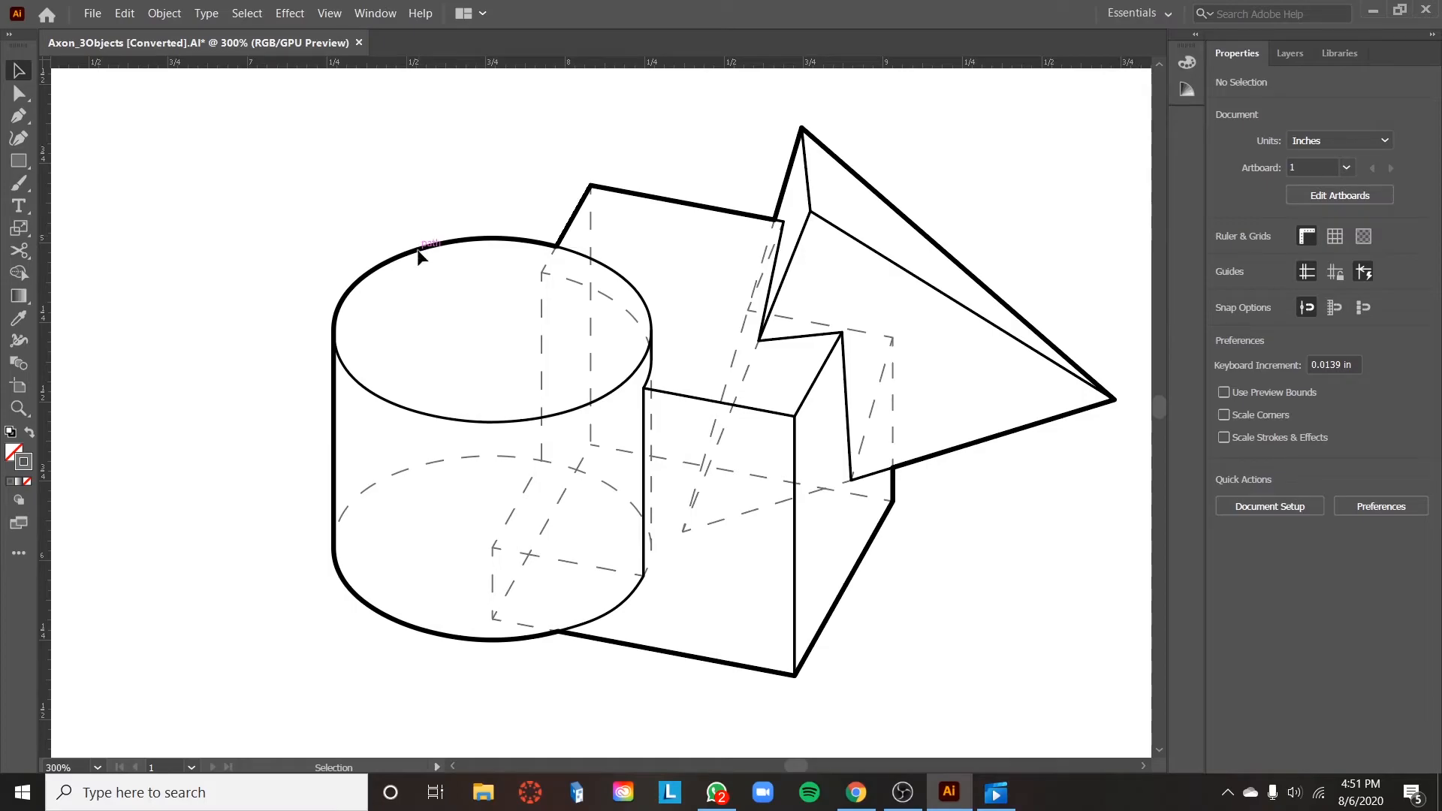
# Step: Lock the Hidden_0.25 layer, and unlock and activate the OUTLINE_1PT layer for editing
pyautogui.click(1293, 60)
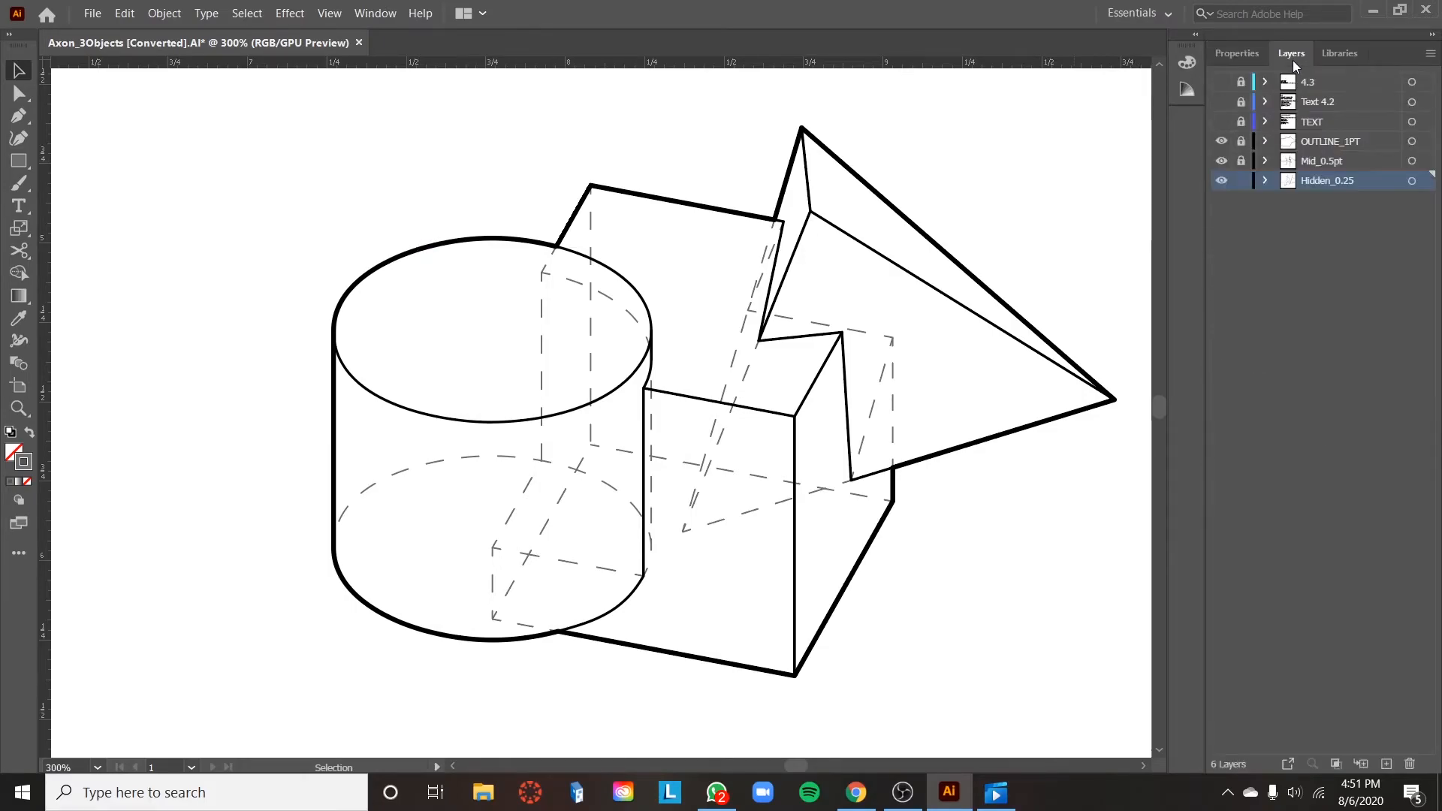
pyautogui.click(1239, 184)
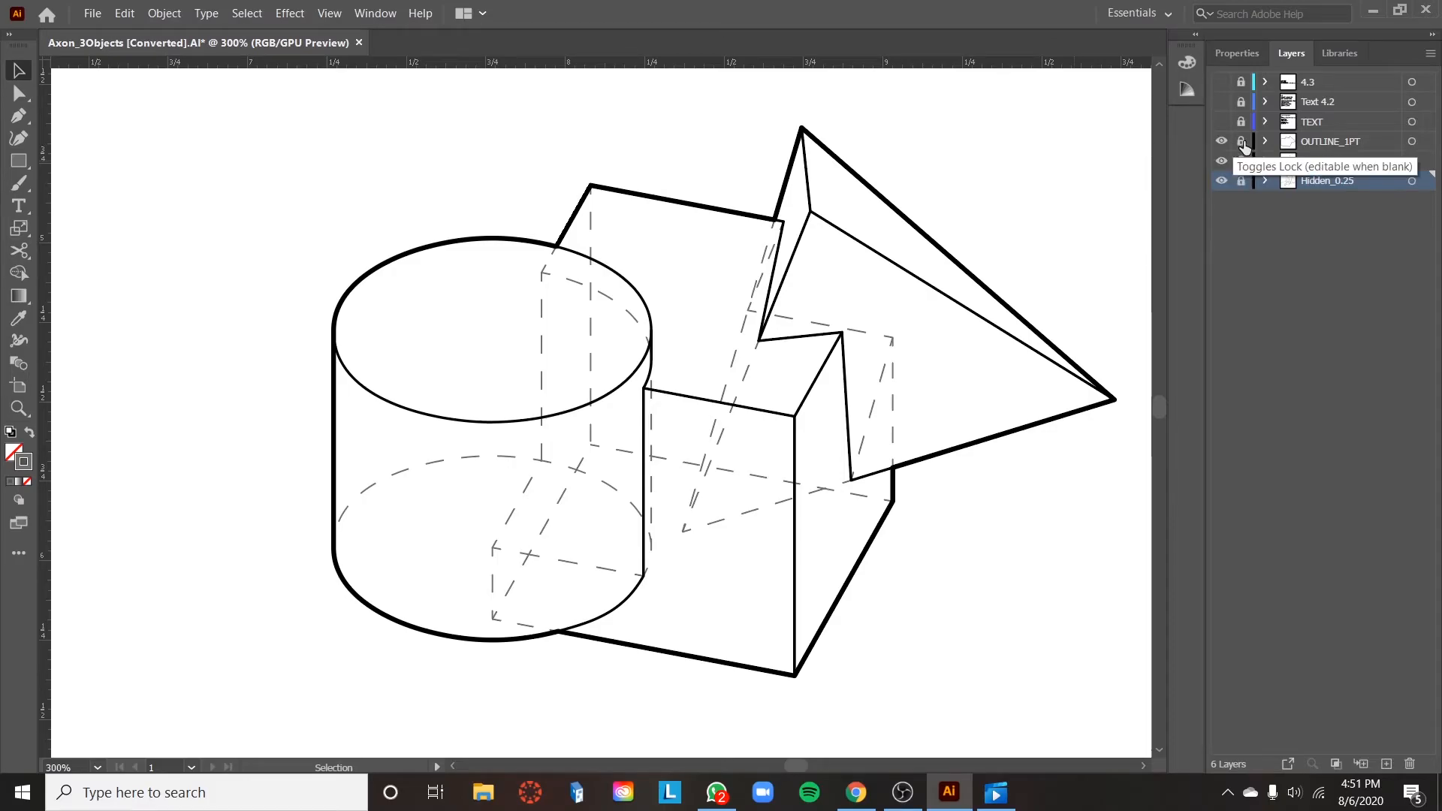
pyautogui.click(1327, 144)
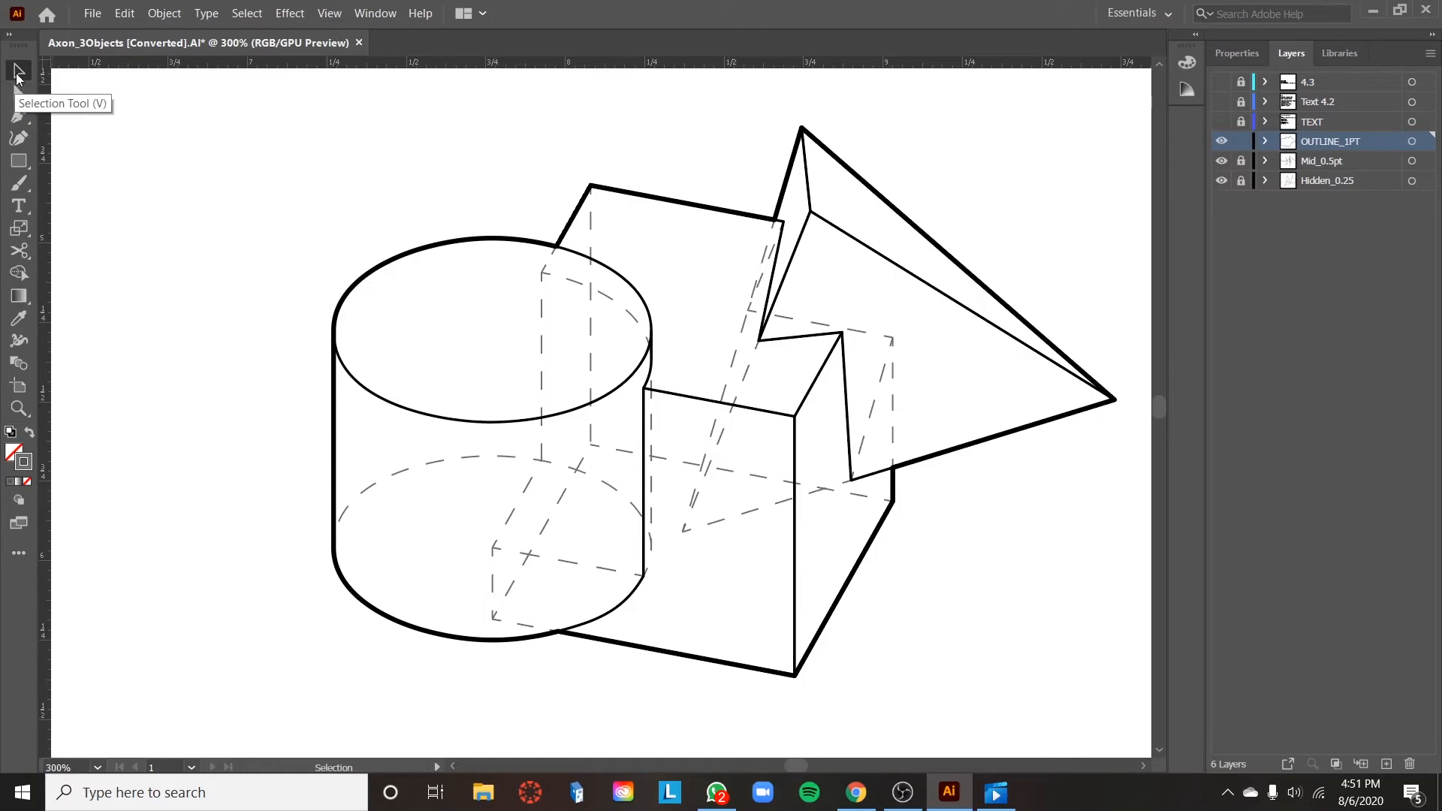
# Step: Using Direct Selection, move the anchor at the cylinder outline's upper-left edge to about X 7.09 in, Y 5.07 in, and rotate its handle to reshape the curve
pyautogui.click(16, 95)
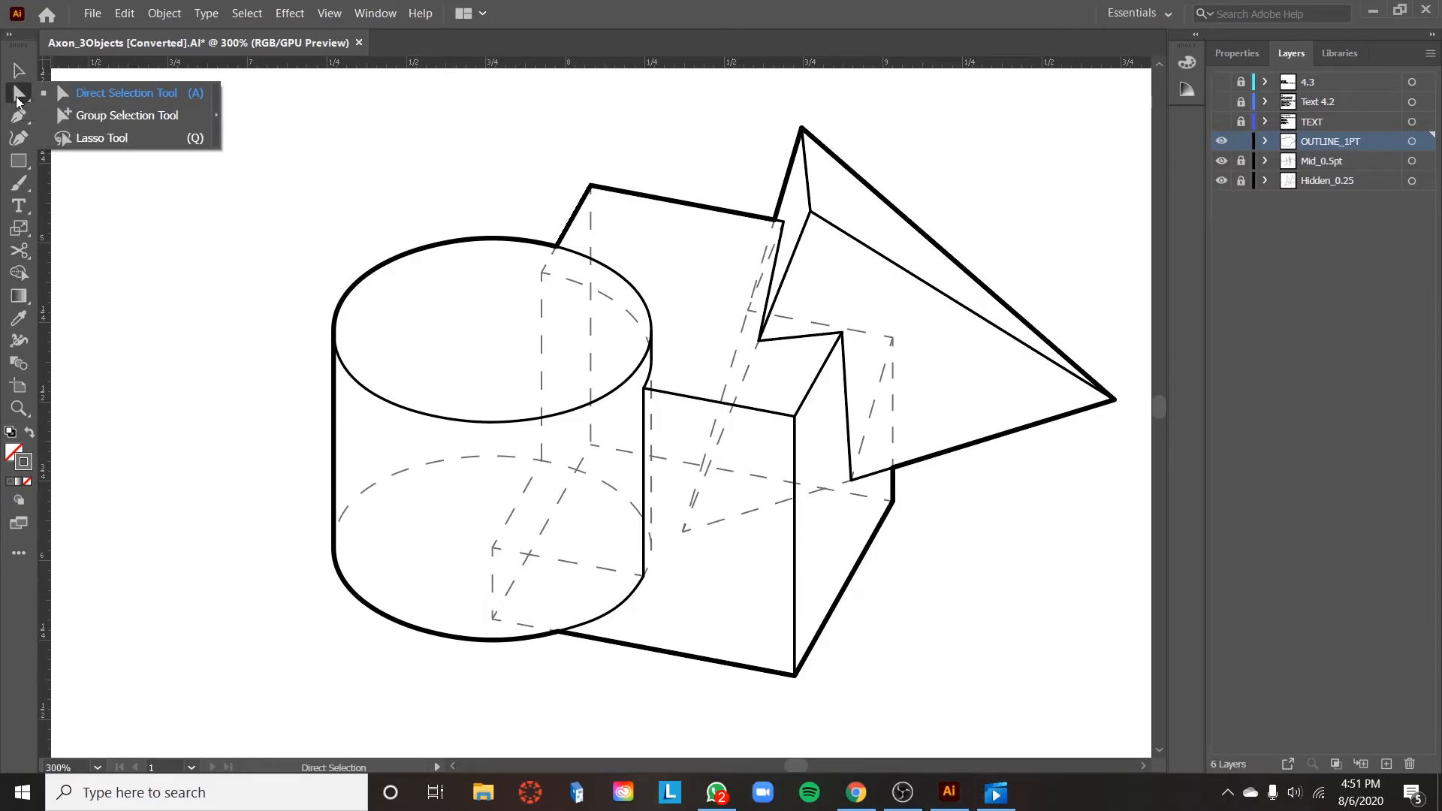
pyautogui.click(332, 283)
pyautogui.click(382, 267)
pyautogui.hotkey('ctrl', '=')
pyautogui.hotkey('ctrl', '=')
pyautogui.hotkey('ctrl', '=')
pyautogui.hotkey('ctrl', '=')
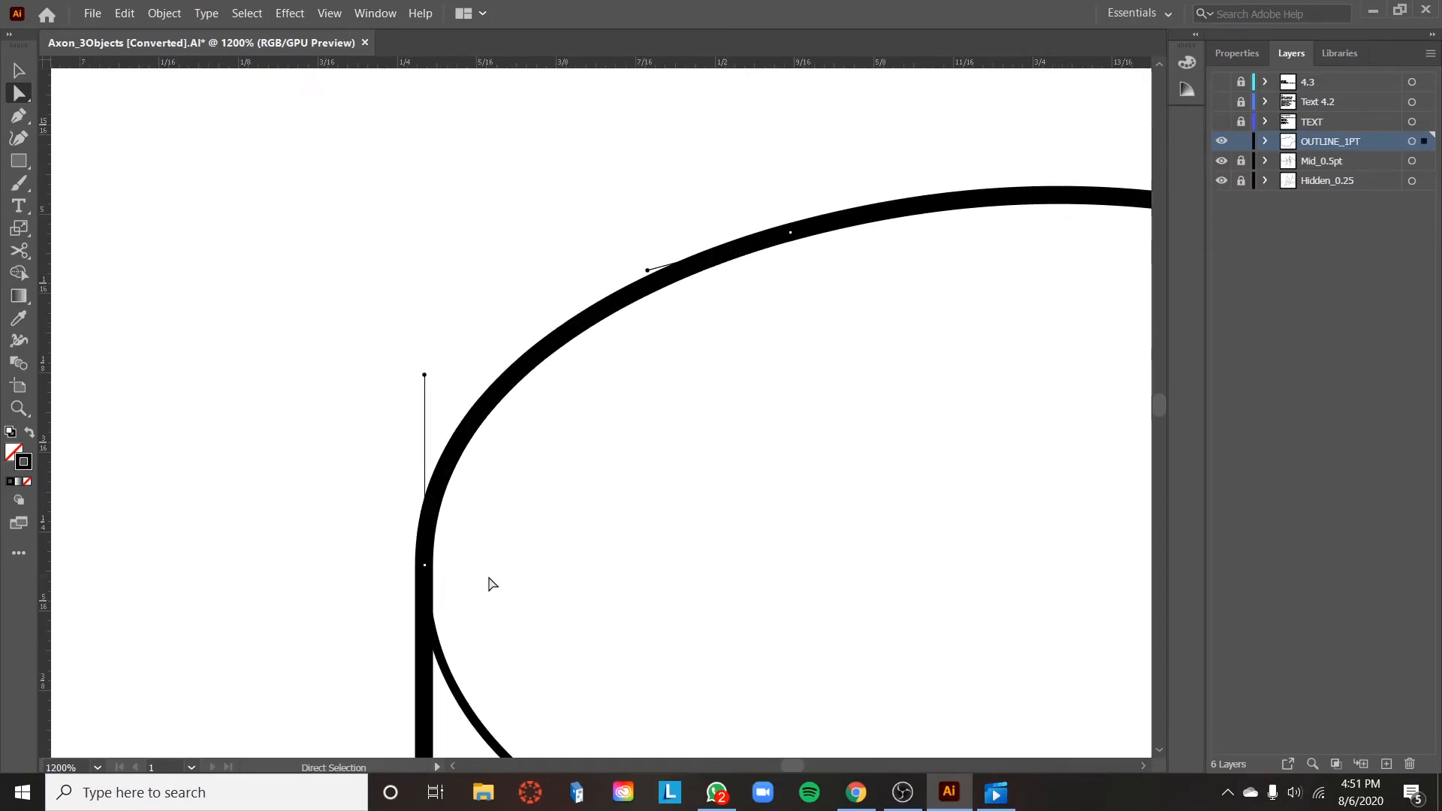
pyautogui.moveTo(425, 571)
pyautogui.mouseDown()
pyautogui.moveTo(244, 500)
pyautogui.moveTo(214, 442)
pyautogui.moveTo(191, 306)
pyautogui.mouseUp()
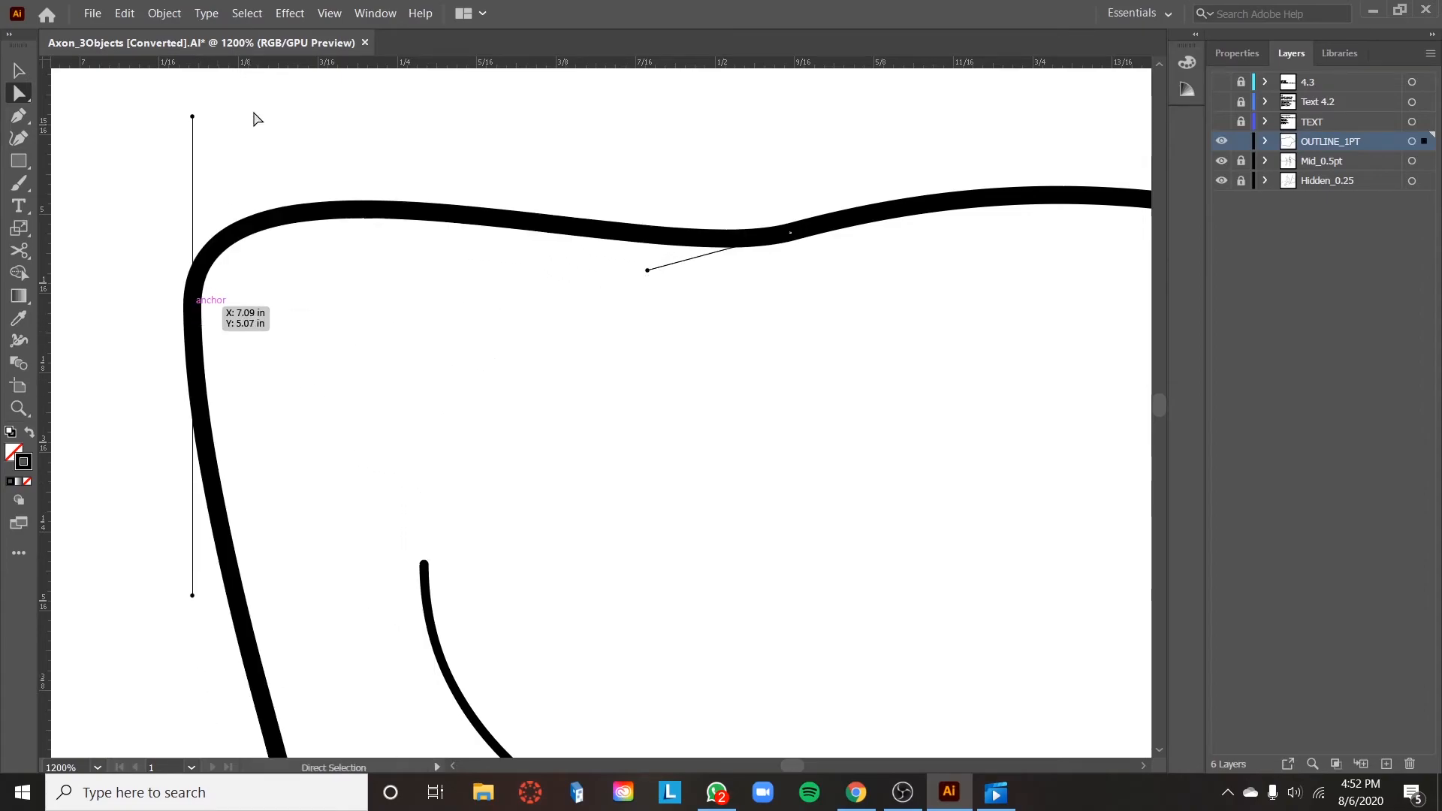
pyautogui.moveTo(192, 118)
pyautogui.mouseDown()
pyautogui.moveTo(238, 116)
pyautogui.moveTo(314, 193)
pyautogui.moveTo(336, 268)
pyautogui.mouseUp()
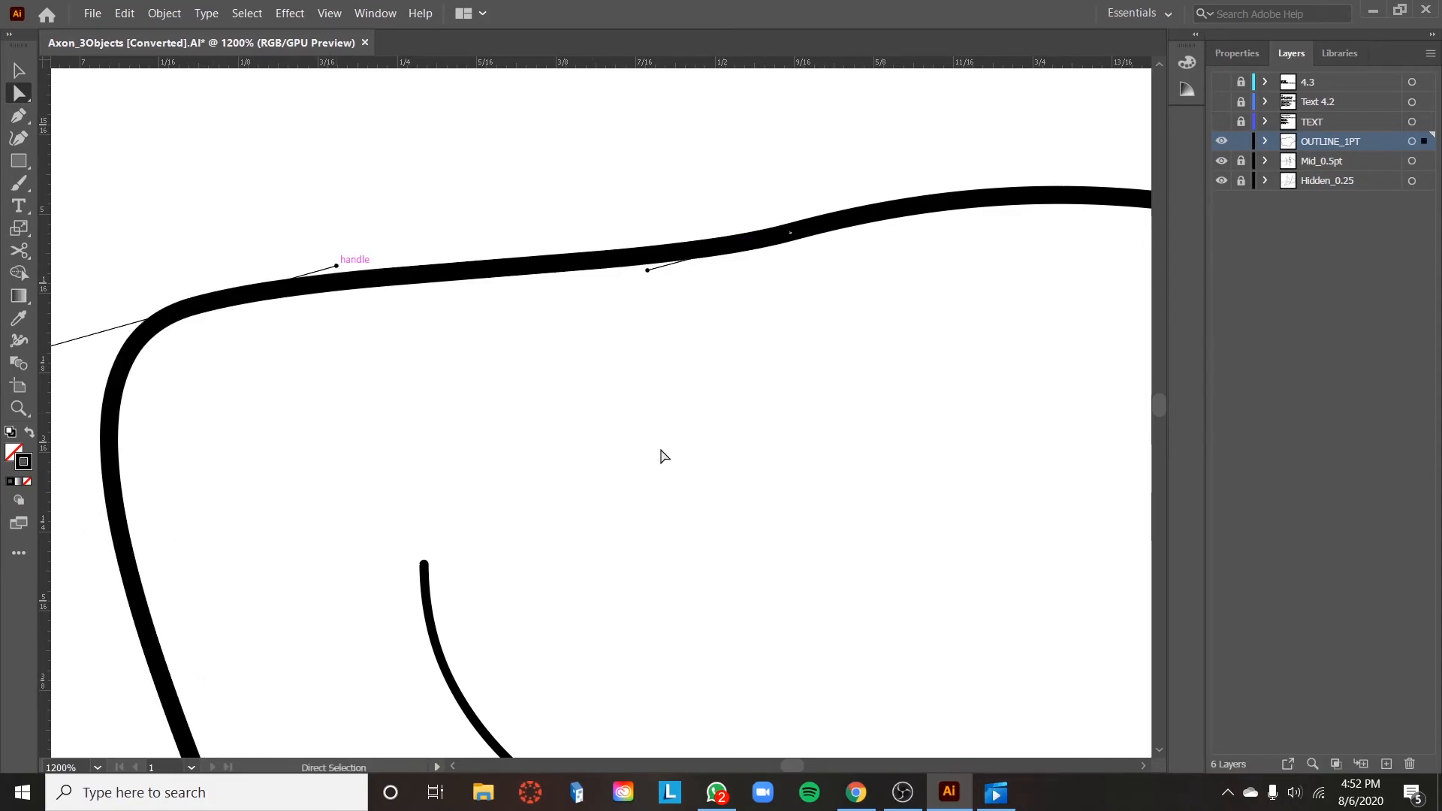
pyautogui.click(593, 400)
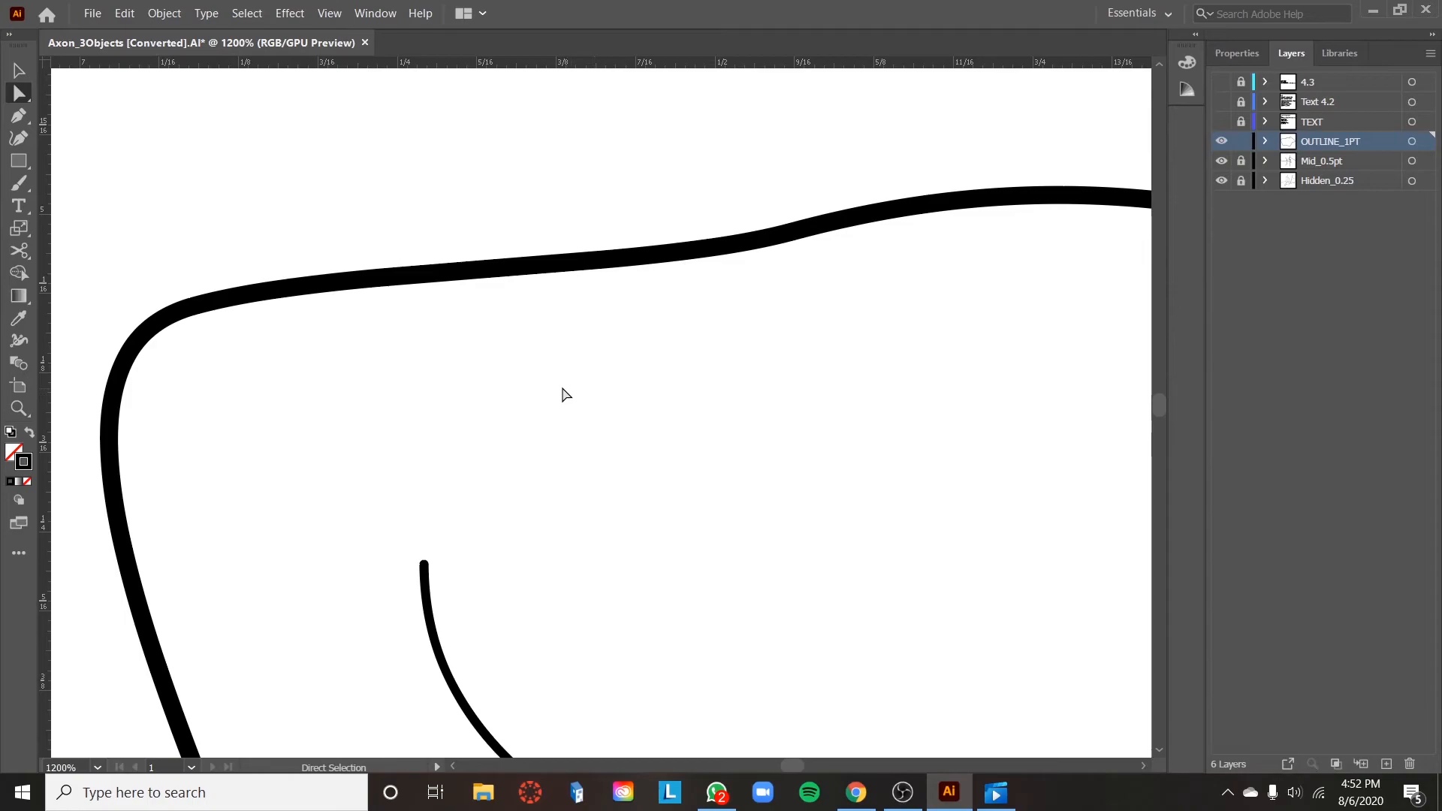
# Step: Cut the reshaped cylinder outline midway along its upper edge with the Scissors tool
pyautogui.press('c')
pyautogui.click(531, 266)
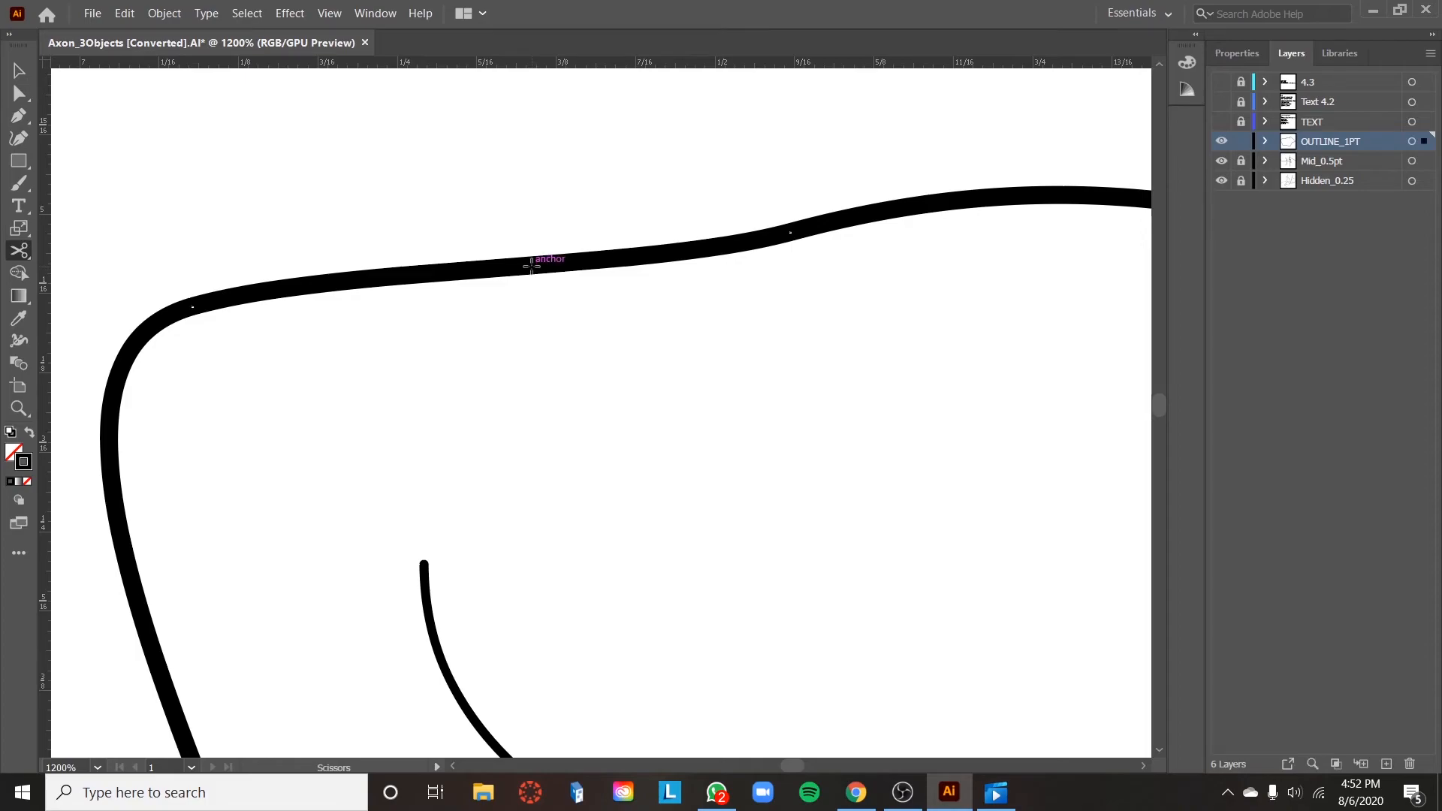
# Step: Using Direct Selection, select the cylinder outline's cut endpoint and pull its handle downward to bend the adjoining segment into a dip
pyautogui.click(28, 91)
pyautogui.click(18, 93)
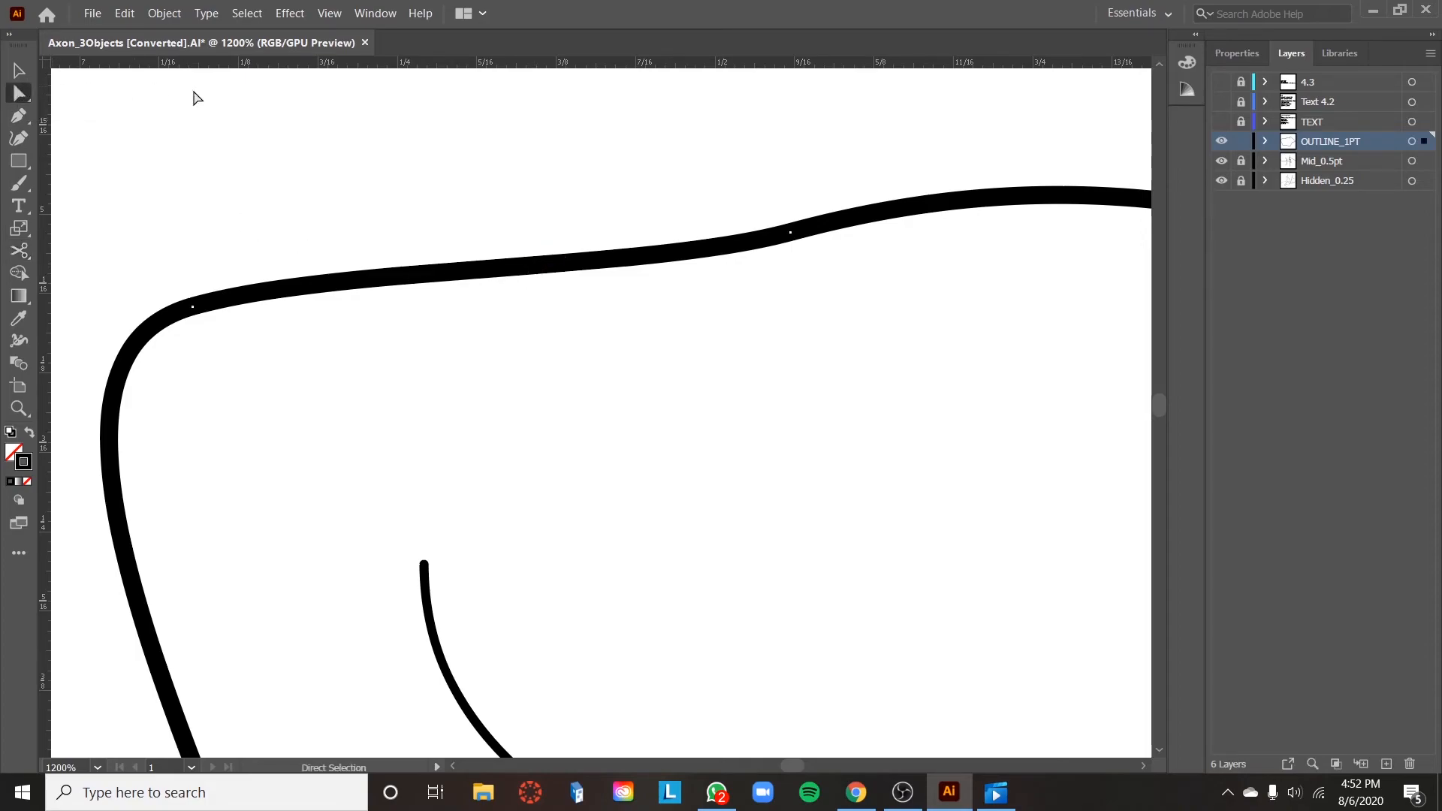
pyautogui.moveTo(510, 273)
pyautogui.mouseDown()
pyautogui.moveTo(528, 312)
pyautogui.moveTo(534, 267)
pyautogui.moveTo(562, 331)
pyautogui.moveTo(616, 366)
pyautogui.moveTo(640, 421)
pyautogui.moveTo(403, 298)
pyautogui.moveTo(418, 206)
pyautogui.moveTo(459, 180)
pyautogui.moveTo(505, 260)
pyautogui.moveTo(533, 269)
pyautogui.mouseUp()
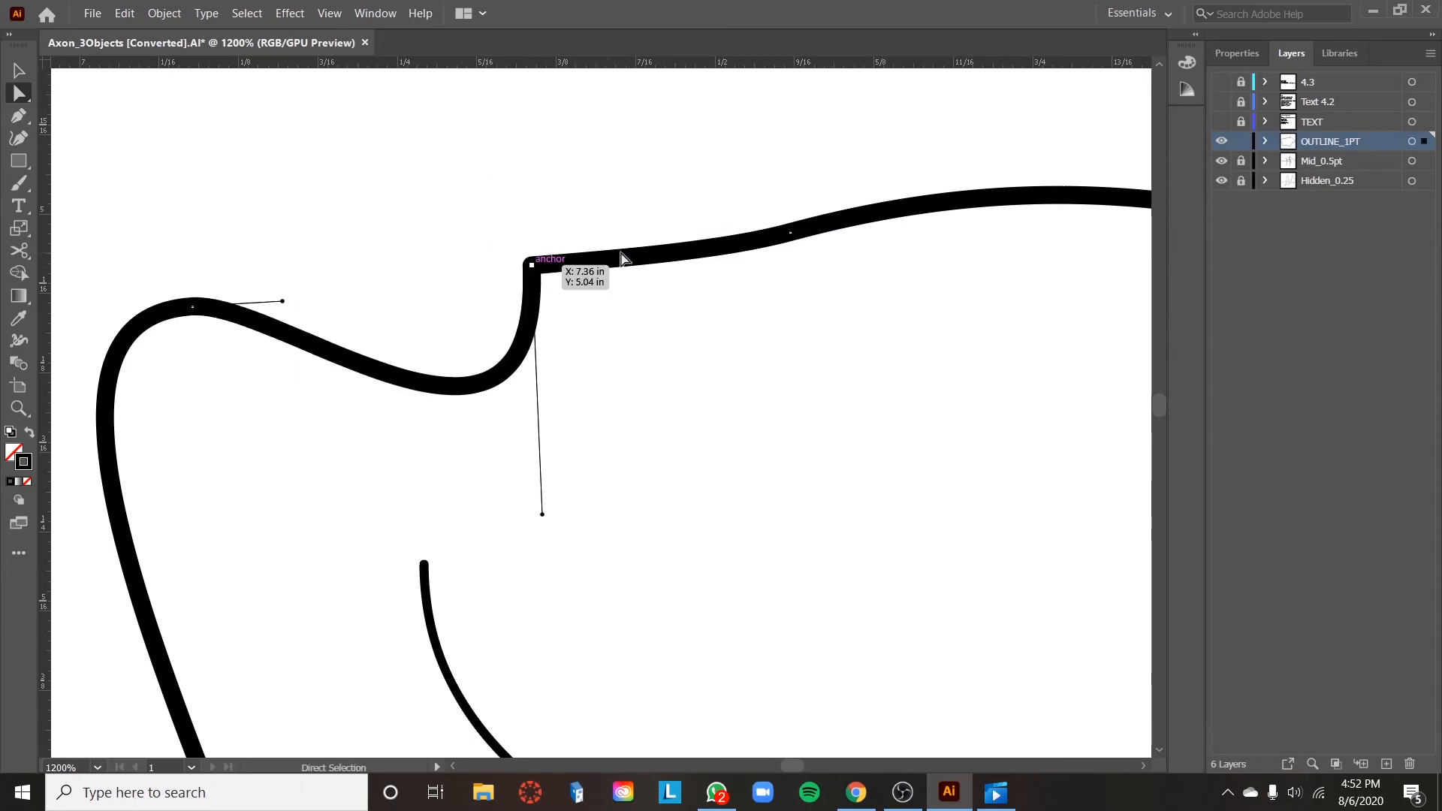
# Step: Try to join the cylinder outline's path at the cut with the Join command
pyautogui.keyDown('ctrl'); pyautogui.click(670, 260); pyautogui.keyUp('ctrl')
pyautogui.hotkey('ctrl', 'j')
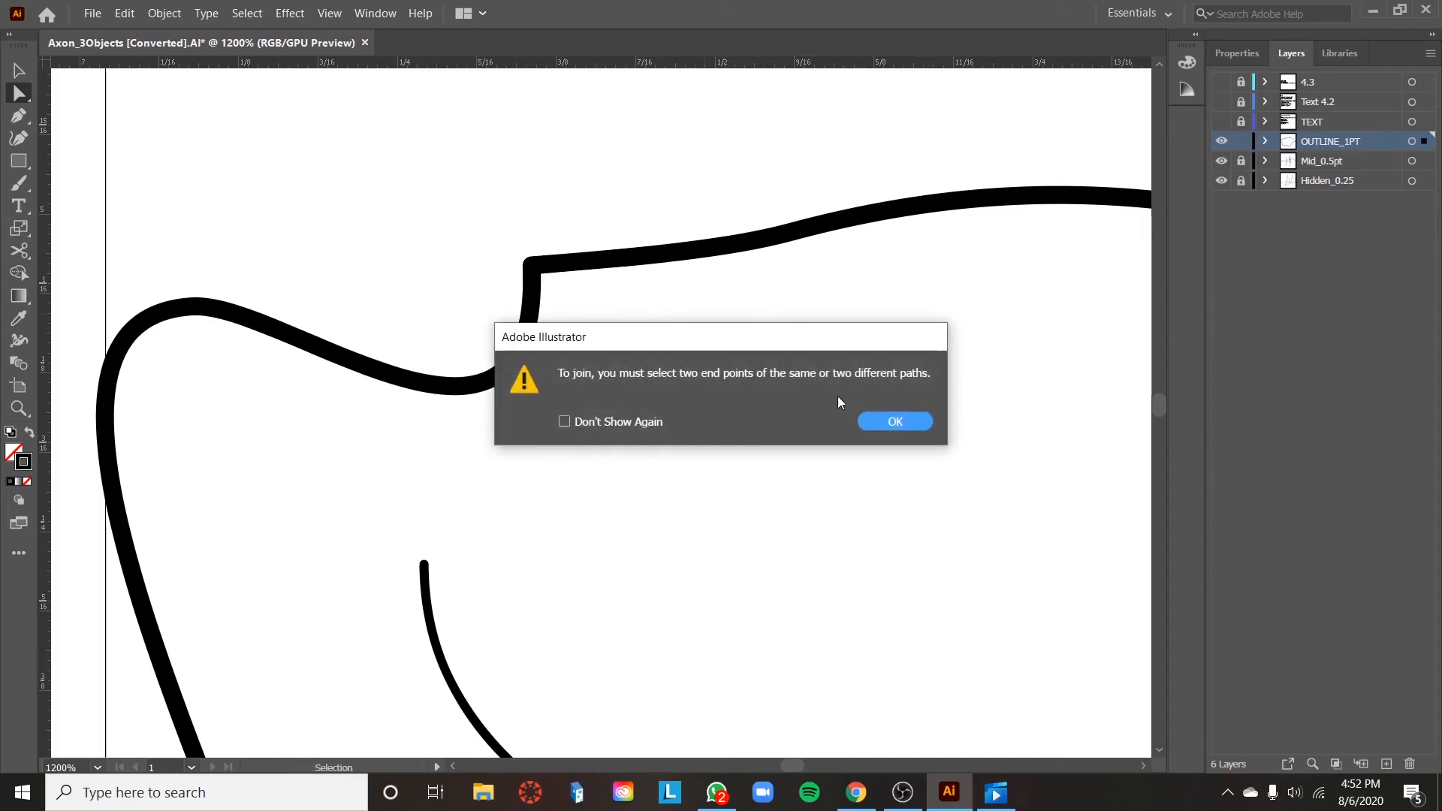
pyautogui.click(896, 421)
# Step: Select the outline paths around the cut, extend the selection to the full outline, and try to join them
pyautogui.hotkey('ctrl', '-')
pyautogui.hotkey('ctrl', '-')
pyautogui.hotkey('ctrl', '-')
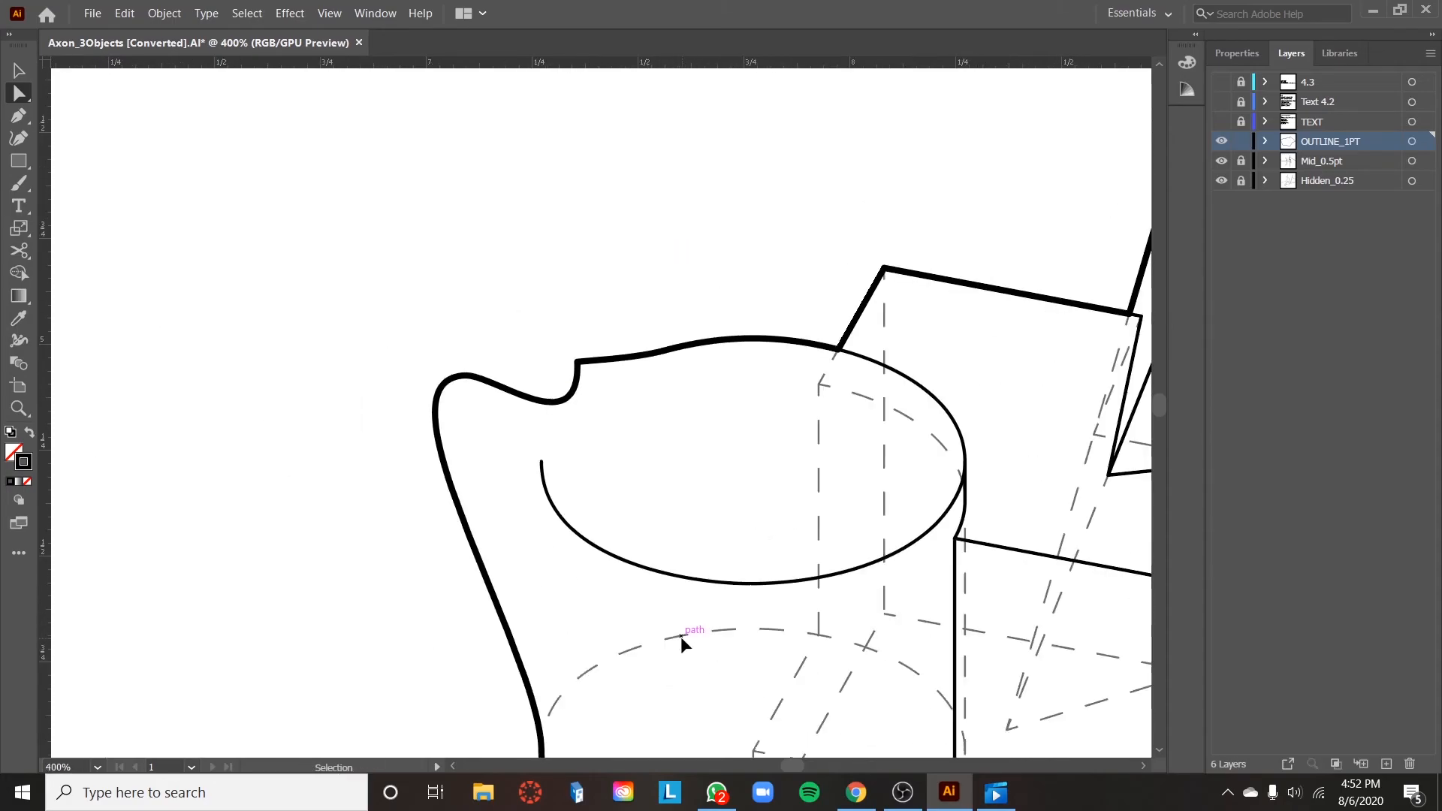
pyautogui.hotkey('ctrl', '-')
pyautogui.moveTo(648, 294); pyautogui.dragTo(504, 414)
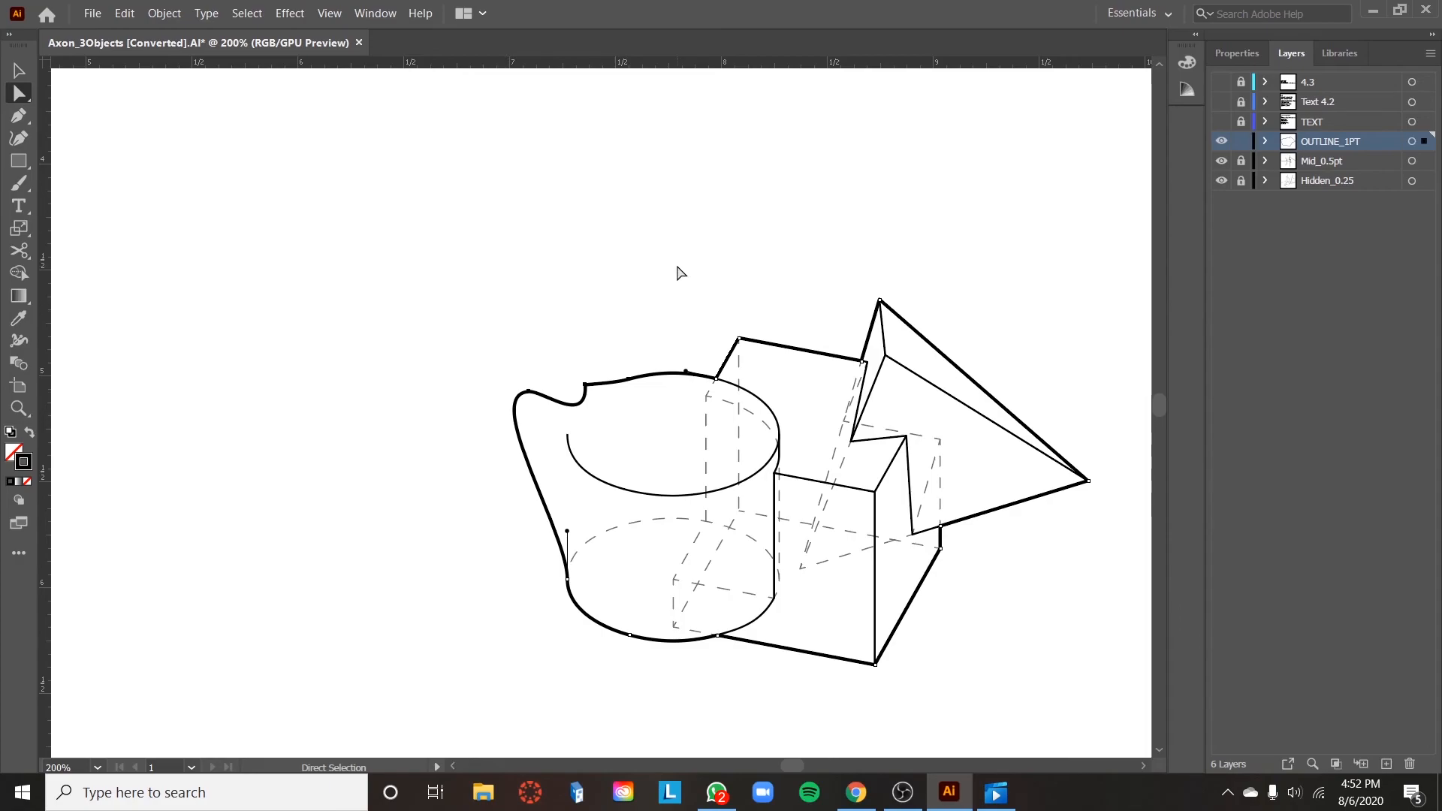
pyautogui.moveTo(655, 288); pyautogui.dragTo(483, 430)
pyautogui.keyDown('ctrl'); pyautogui.click(784, 437); pyautogui.keyUp('ctrl')
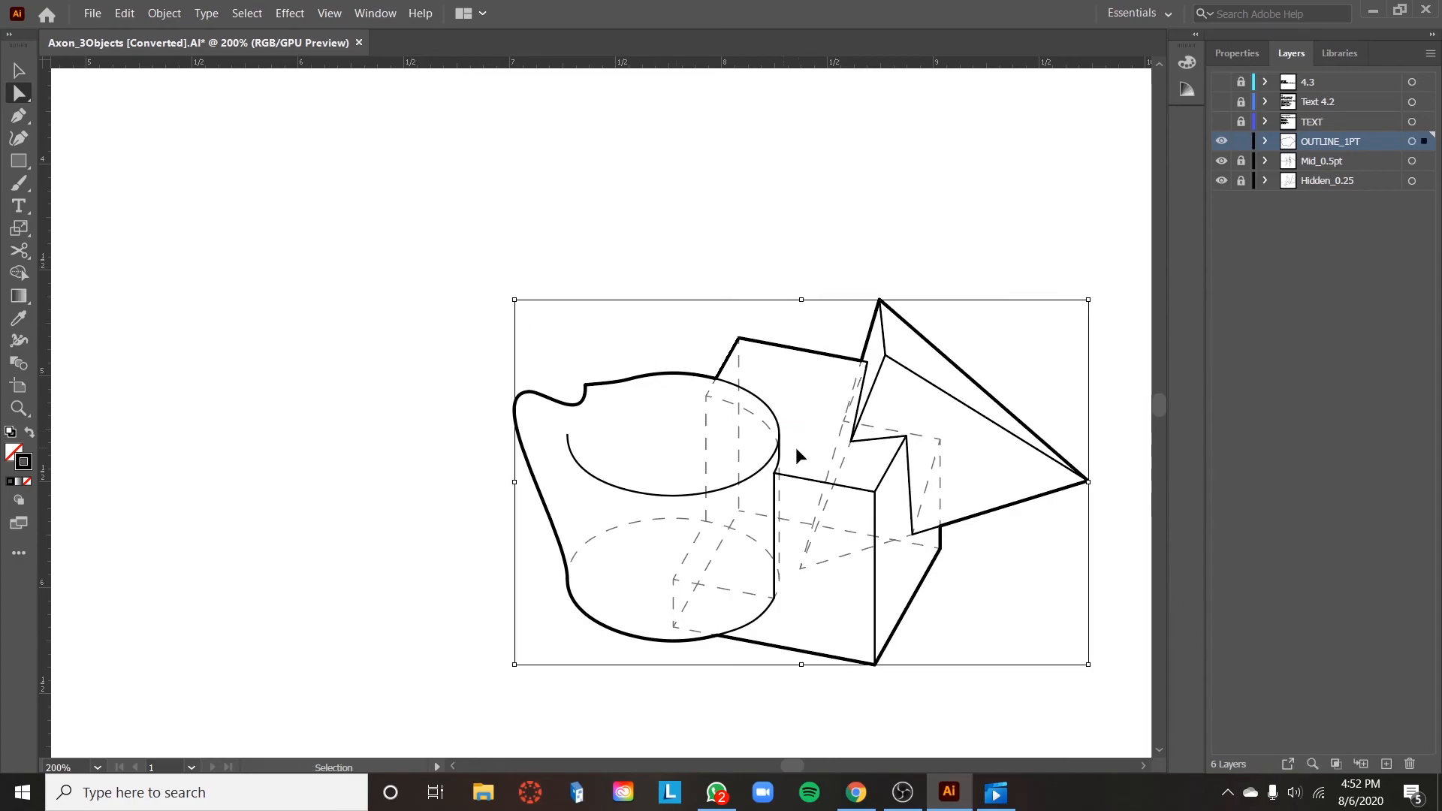
pyautogui.hotkey('ctrl', 'j')
pyautogui.click(898, 434)
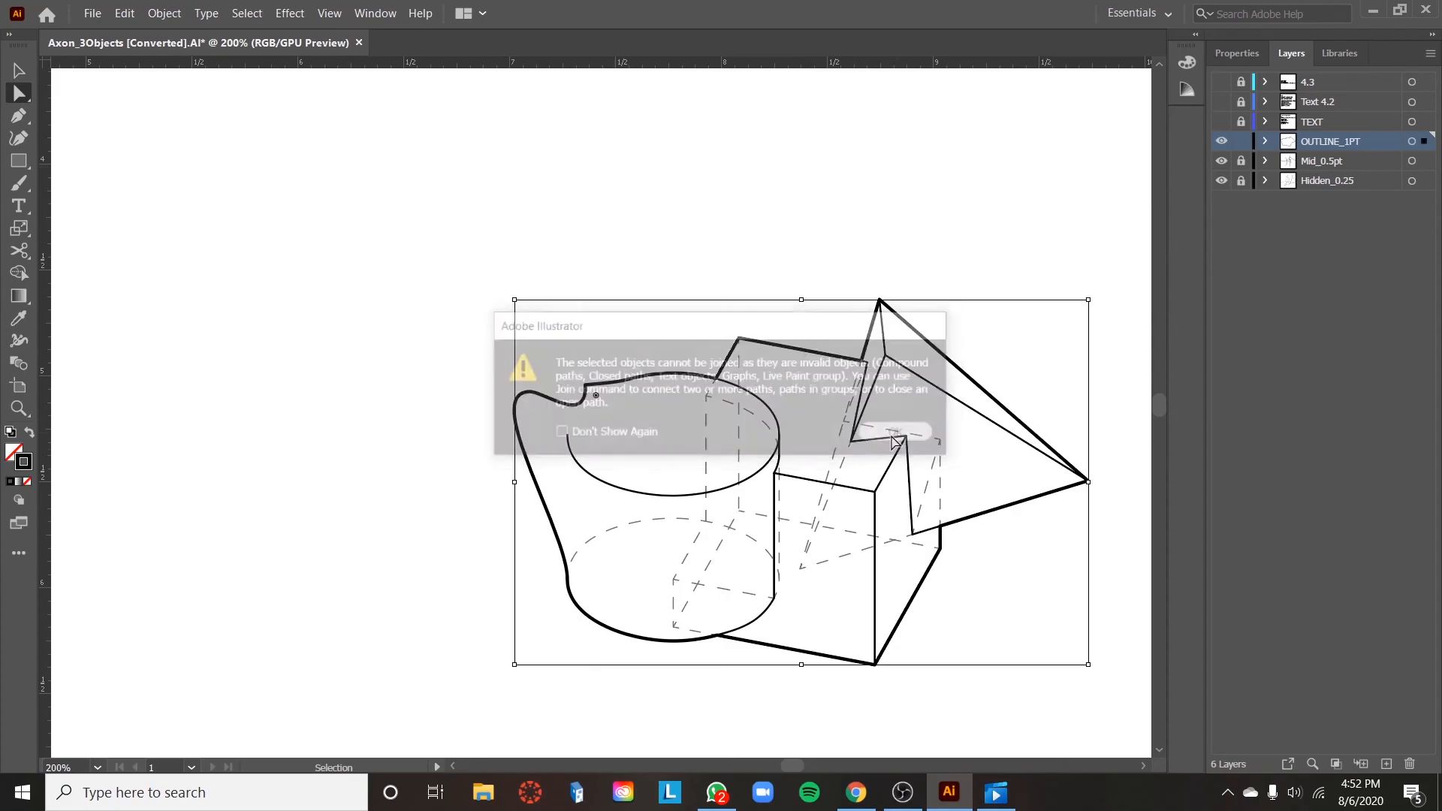
# Step: Deselect the outline, shift the cylinder outline's cut endpoint slightly to the left, and deselect it
pyautogui.click(419, 458)
pyautogui.moveTo(585, 389)
pyautogui.mouseDown()
pyautogui.moveTo(460, 356)
pyautogui.moveTo(506, 321)
pyautogui.moveTo(558, 394)
pyautogui.mouseUp()
pyautogui.click(730, 546)
# Step: Undo the endpoint, cut and reshaping edits on the cylinder outline back to its original smooth ellipse, and leave everything deselected
pyautogui.hotkey('ctrl', 'z')
pyautogui.hotkey('ctrl', 'z')
pyautogui.hotkey('ctrl', 'z')
pyautogui.hotkey('ctrl', 'z')
pyautogui.hotkey('ctrl', 'z')
pyautogui.hotkey('ctrl', 'z')
pyautogui.hotkey('ctrl', 'z')
pyautogui.hotkey('ctrl', 'z')
pyautogui.hotkey('ctrl', 'z')
pyautogui.press('a')
pyautogui.click(351, 493)
pyautogui.hscroll(5, 744, 583)
pyautogui.scroll(-3, 732, 583)
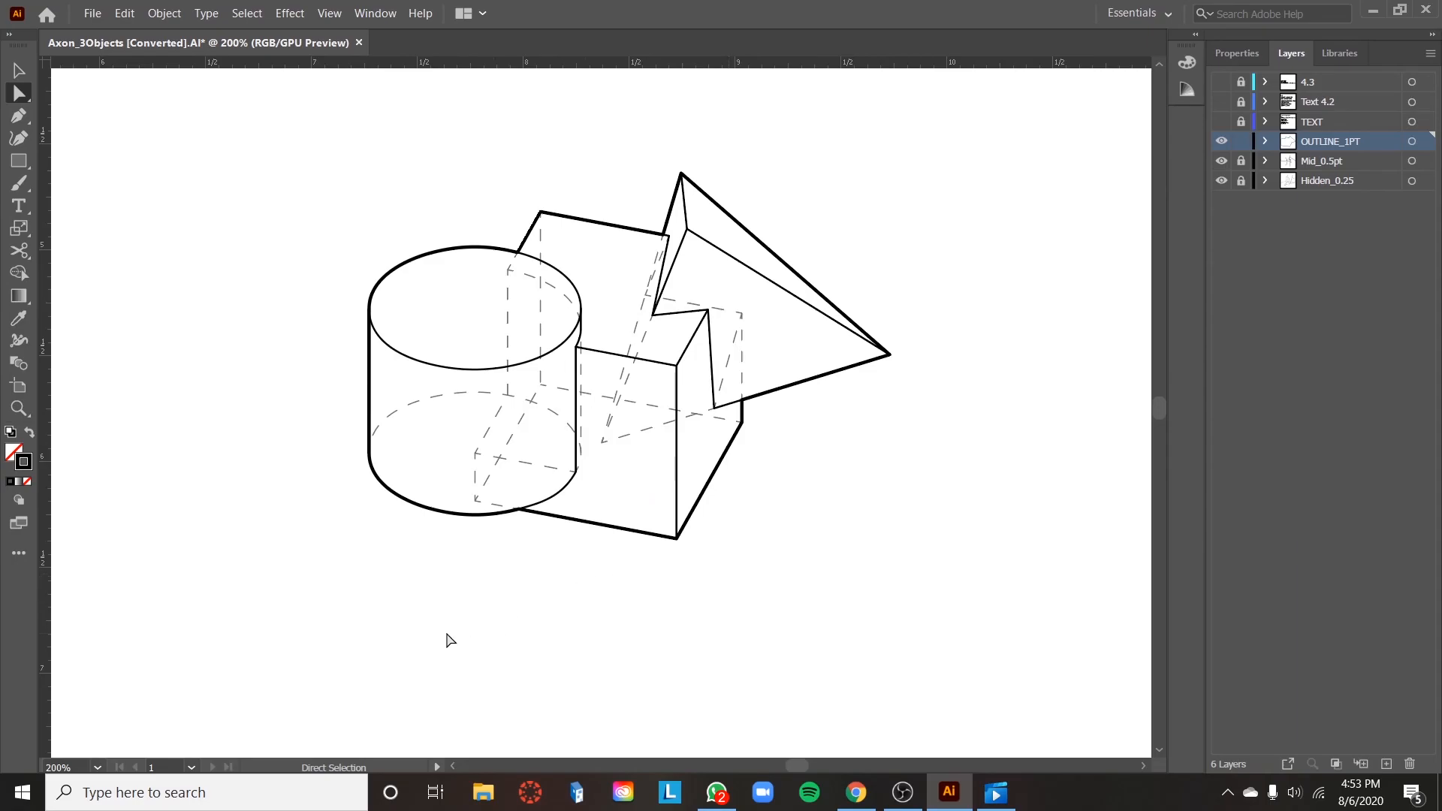